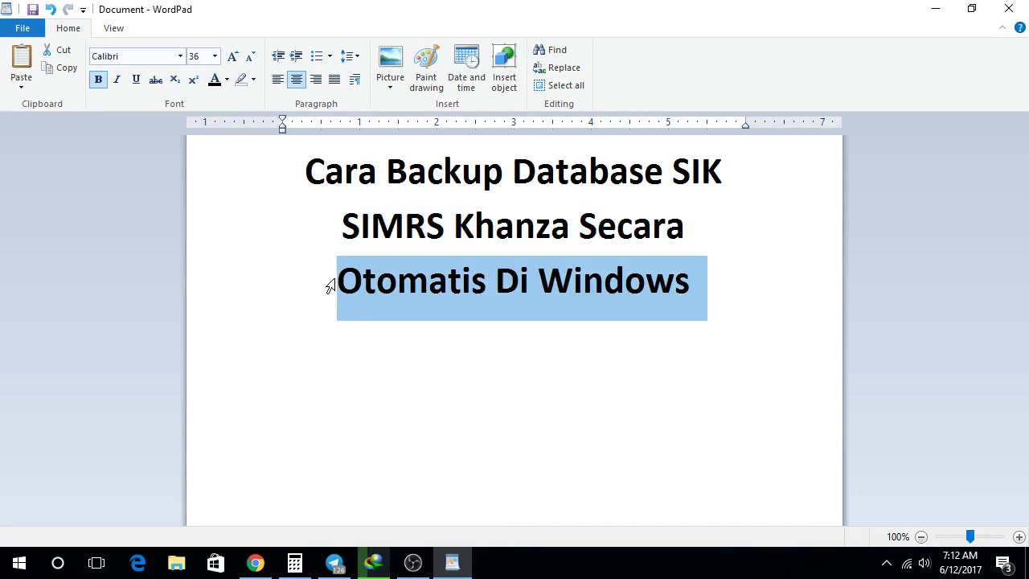
Step: Deselect the WordPad title text and minimize the document to reveal the desktop
{"action": "left_click", "coordinate": [419, 382]}
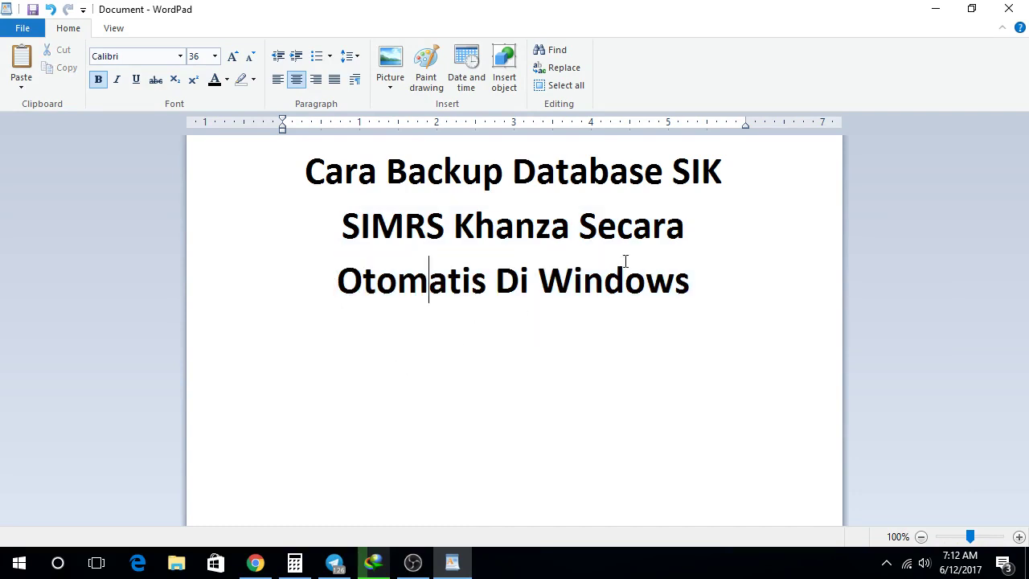
{"action": "left_click", "coordinate": [931, 8]}
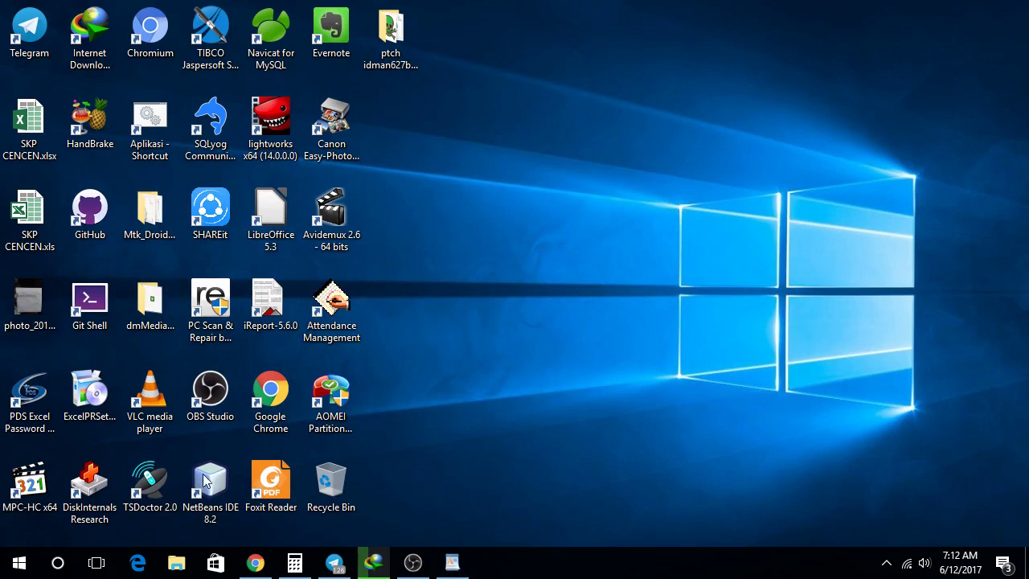
Step: Search 'mysql', launch MySQLBackupFTP, and move its Connect to MySql Server dialog lower
{"action": "left_click", "coordinate": [57, 563]}
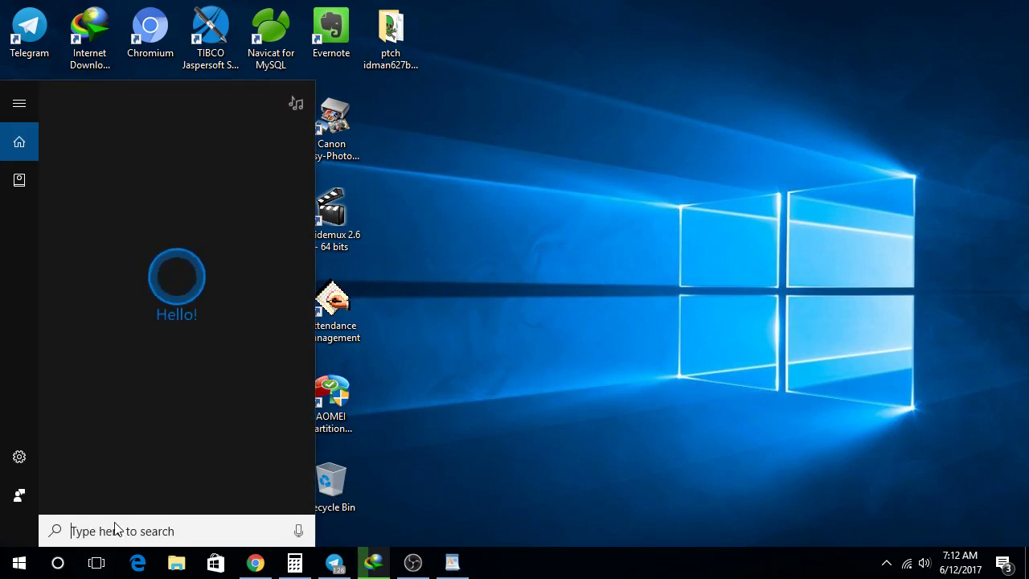
{"action": "type", "text": "mysql"}
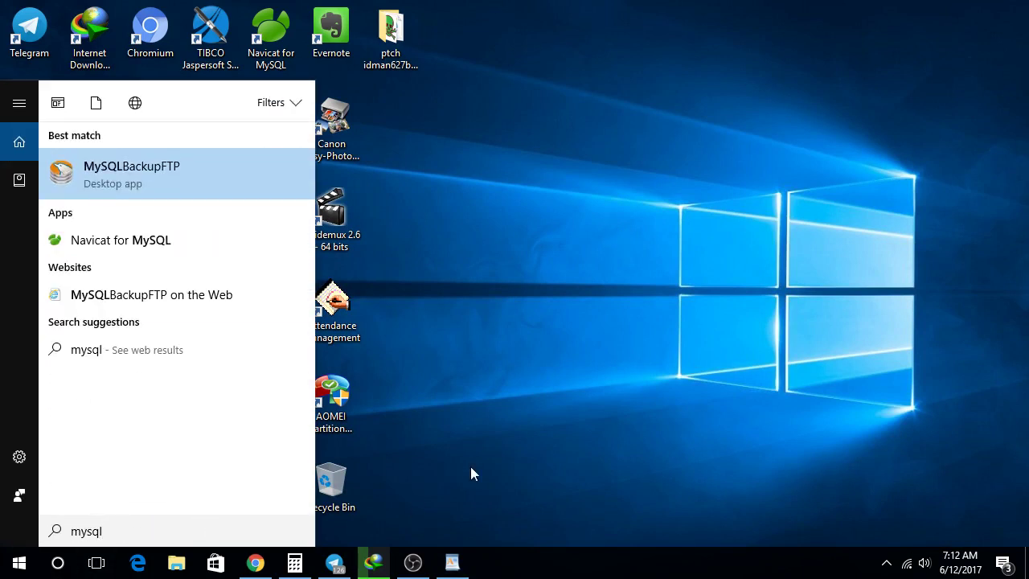
{"action": "left_click", "coordinate": [185, 181]}
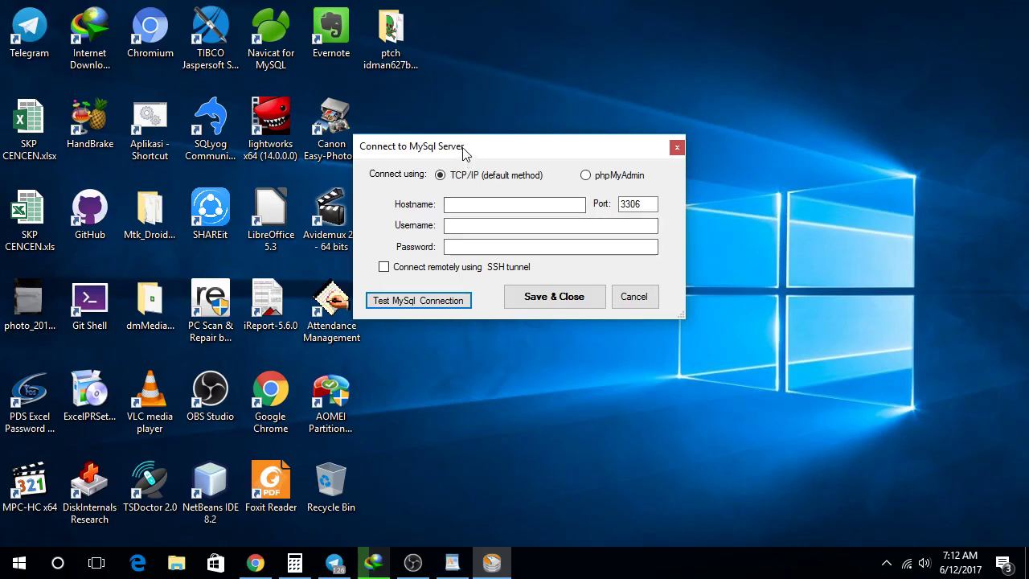
{"action": "left_click_drag", "start_coordinate": [466, 154], "coordinate": [470, 197]}
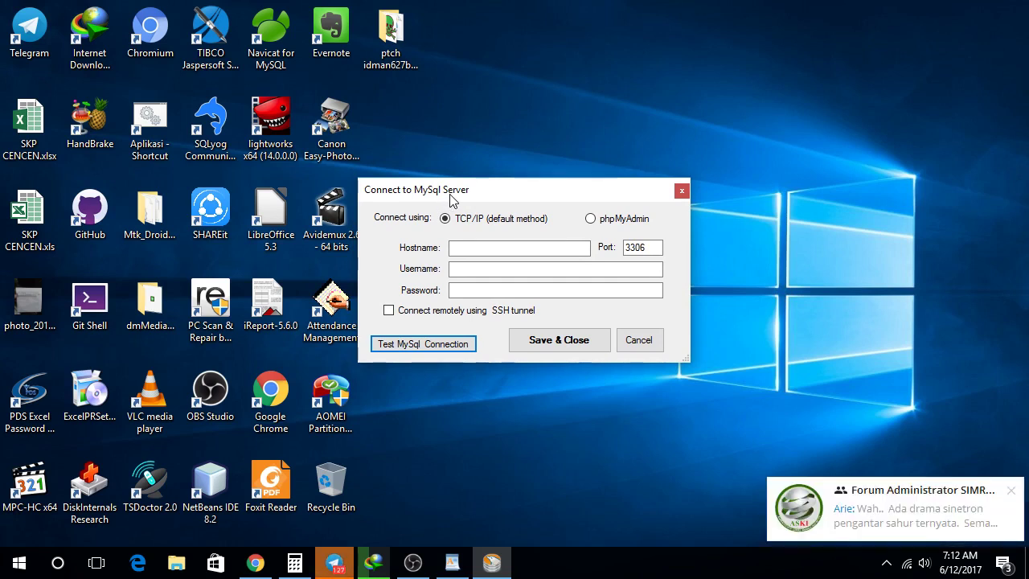
Step: Enter hostname 192.168.0.199 along with the server's username and password
{"action": "left_click", "coordinate": [482, 246]}
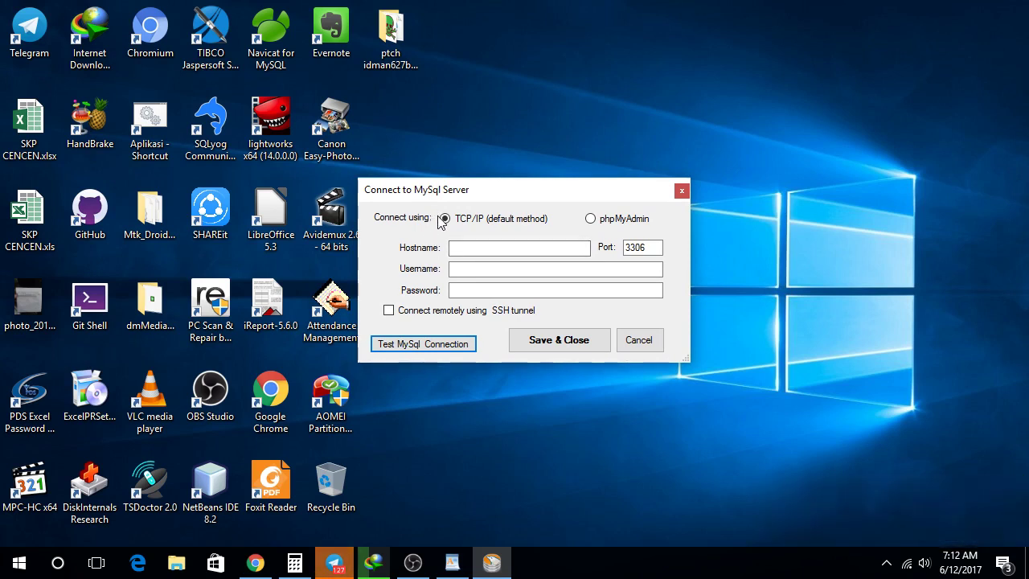
{"action": "left_click", "coordinate": [480, 250]}
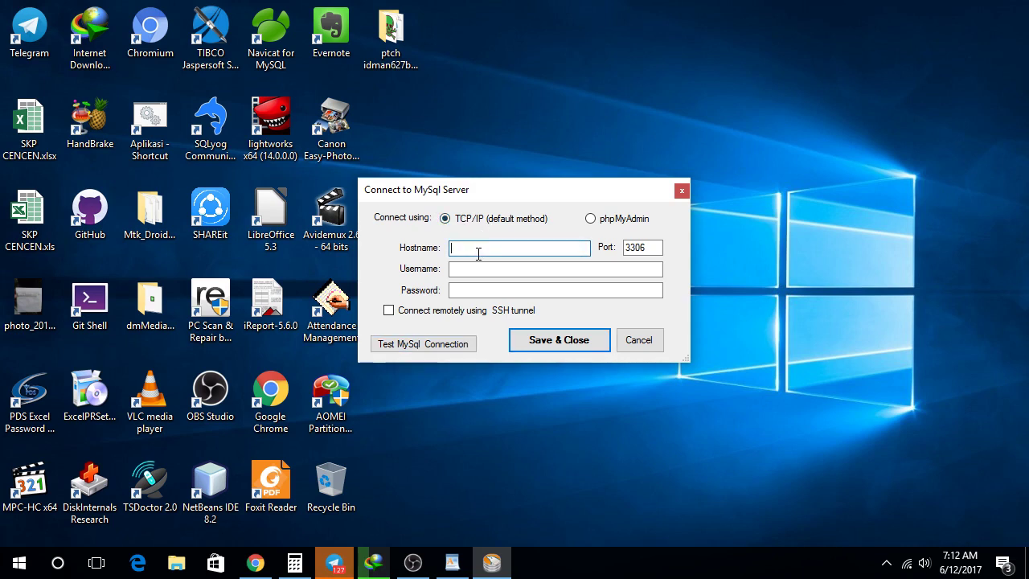
{"action": "type", "text": "192.168.0.199"}
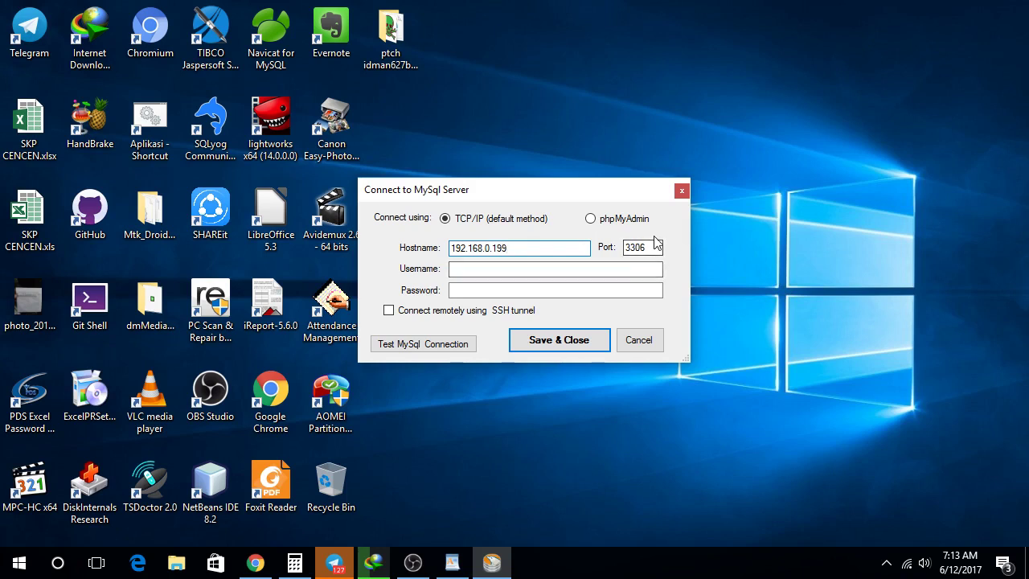
{"action": "left_click", "coordinate": [535, 270]}
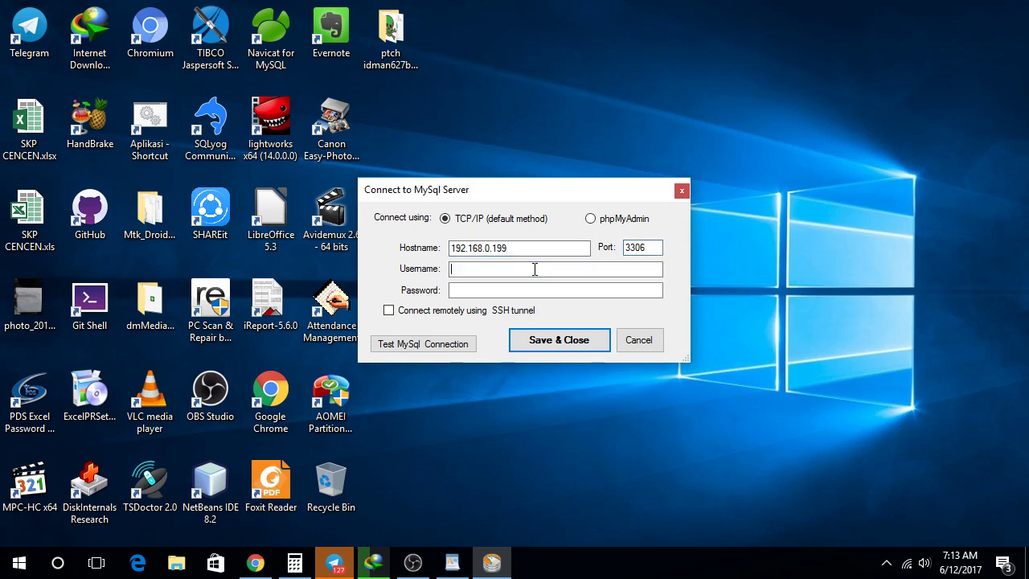
{"action": "left_click", "coordinate": [497, 290]}
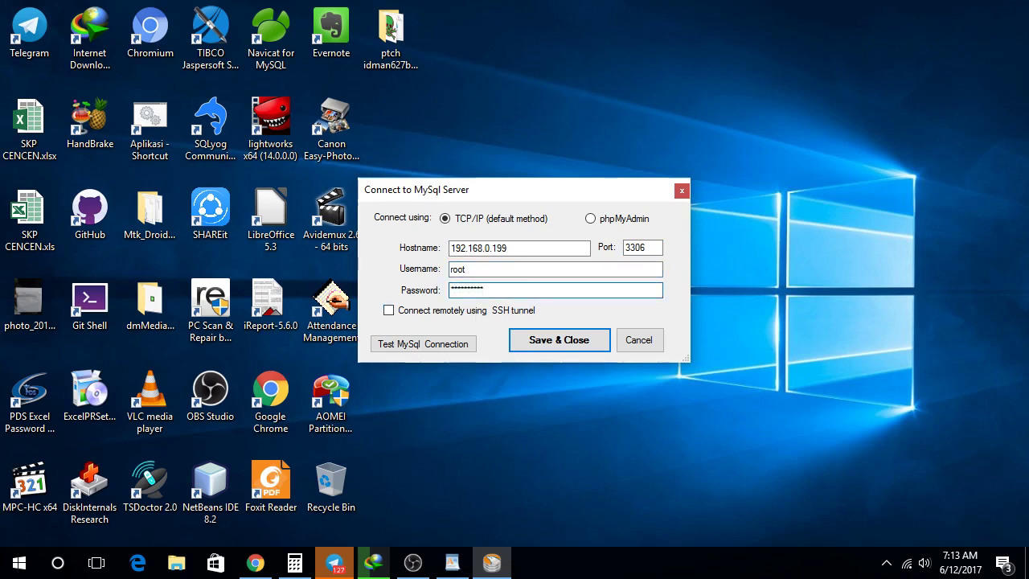
Step: Test the MySQL connection successfully and save it to reach the database list
{"action": "left_click", "coordinate": [415, 345]}
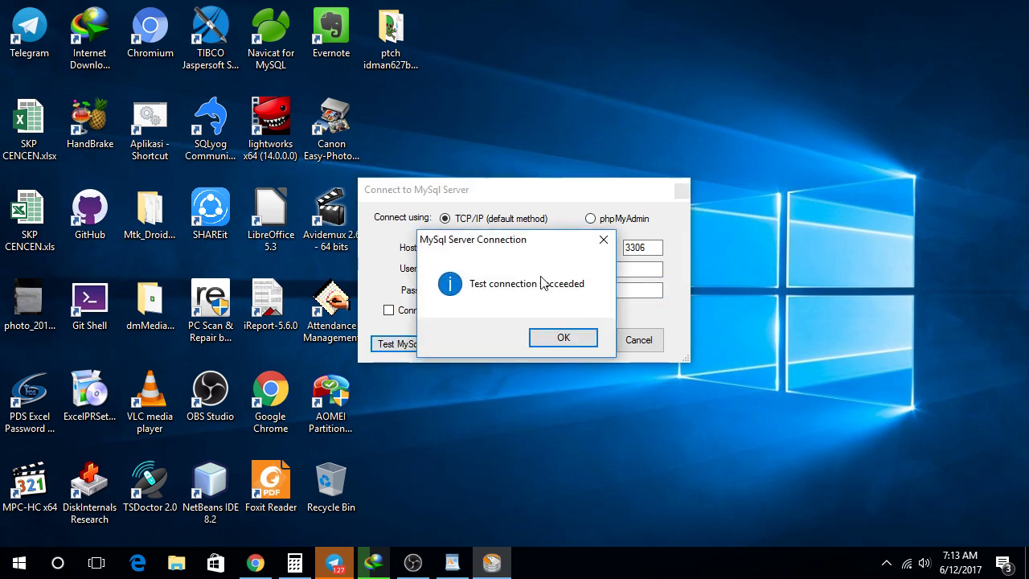
{"action": "left_click", "coordinate": [546, 336]}
{"action": "left_click", "coordinate": [571, 345]}
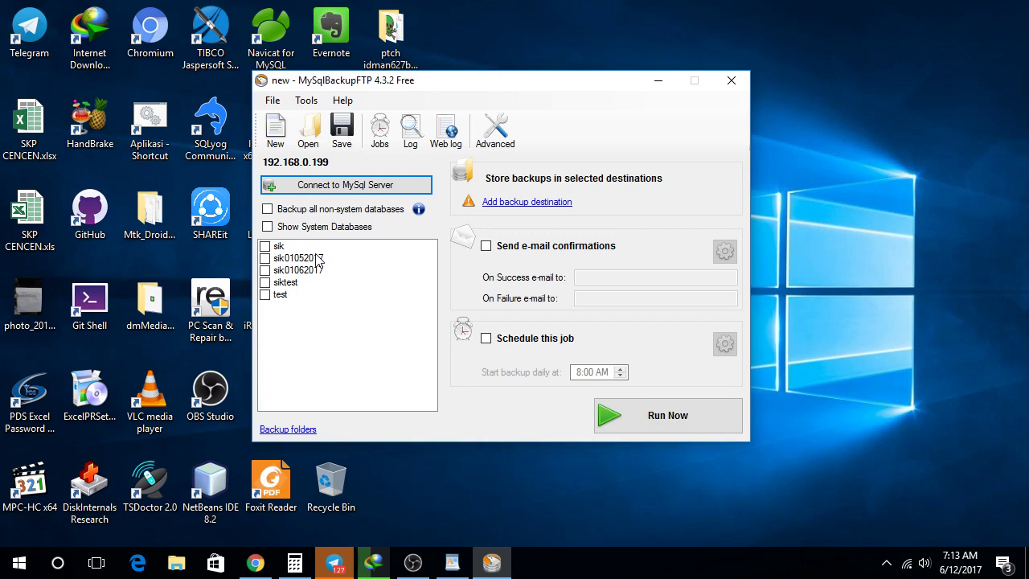
Step: Tick the sik database for backup and bring up the backup destination choices
{"action": "left_click", "coordinate": [265, 249]}
{"action": "left_click", "coordinate": [265, 248]}
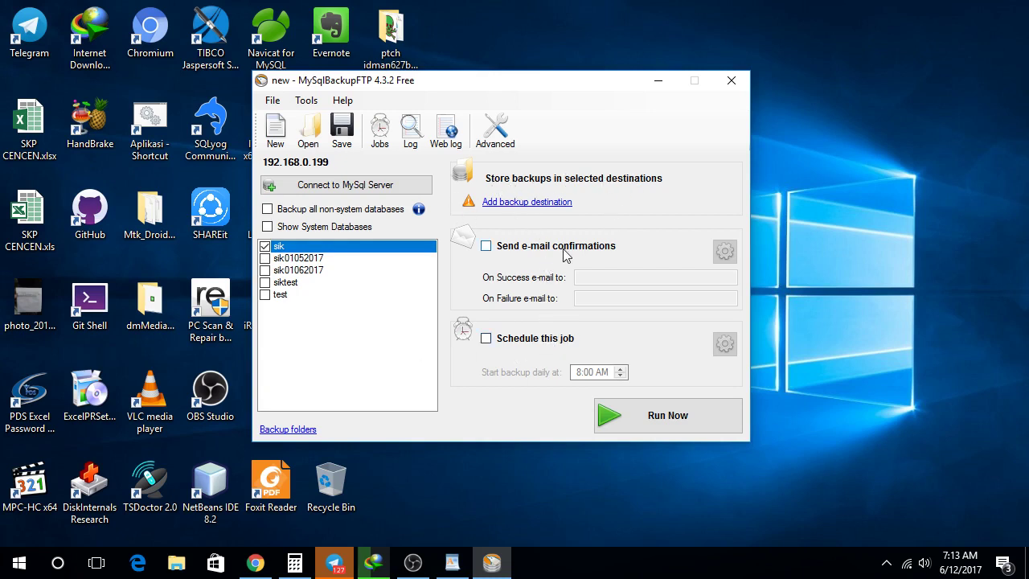
{"action": "left_click", "coordinate": [552, 204]}
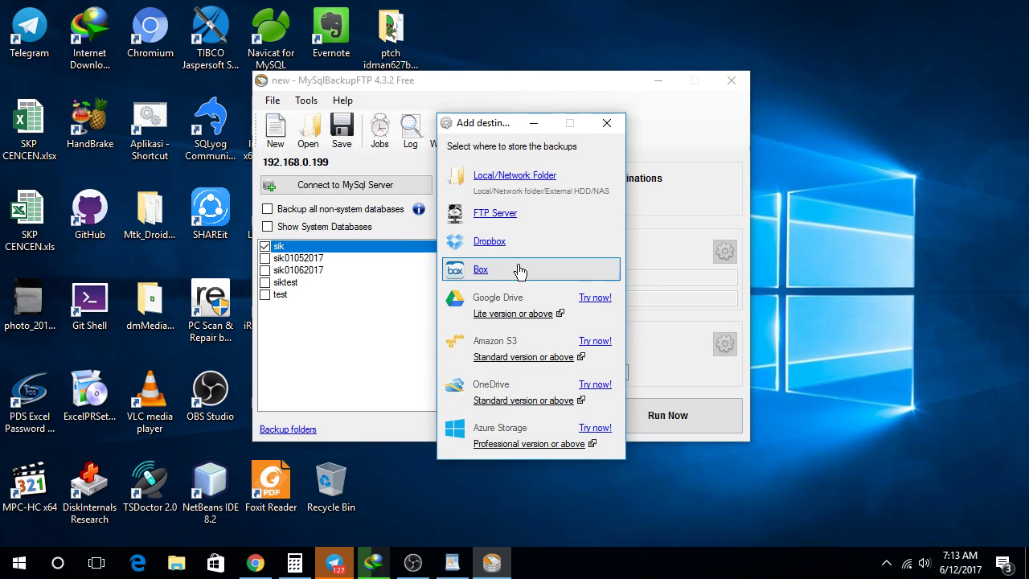
Step: Choose a Local/Network Folder destination and browse to the JavaProject (L:) drive
{"action": "left_click", "coordinate": [509, 177]}
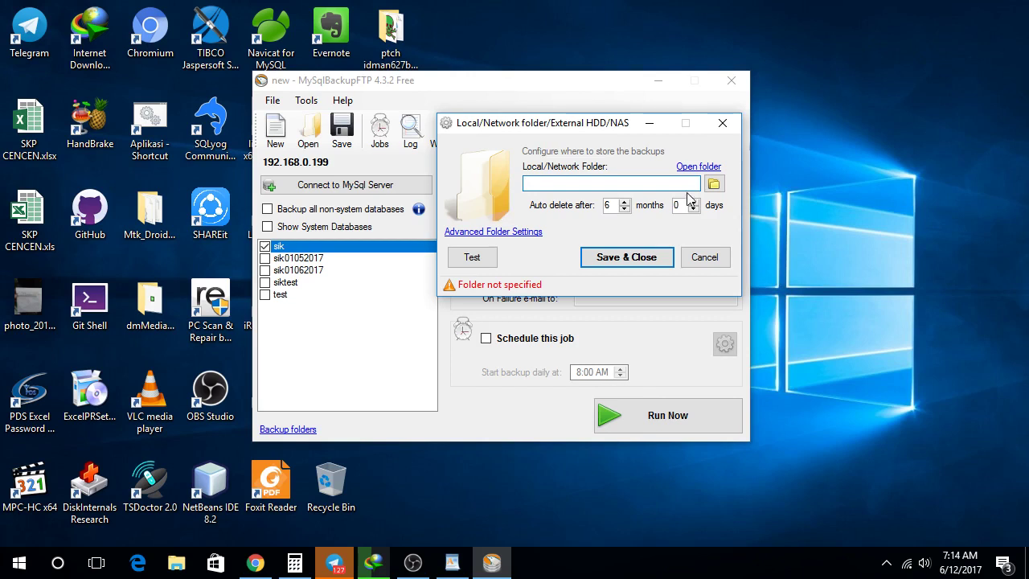
{"action": "left_click", "coordinate": [714, 183]}
{"action": "scroll", "coordinate": [623, 265], "scroll_direction": "down", "scroll_amount": 1}
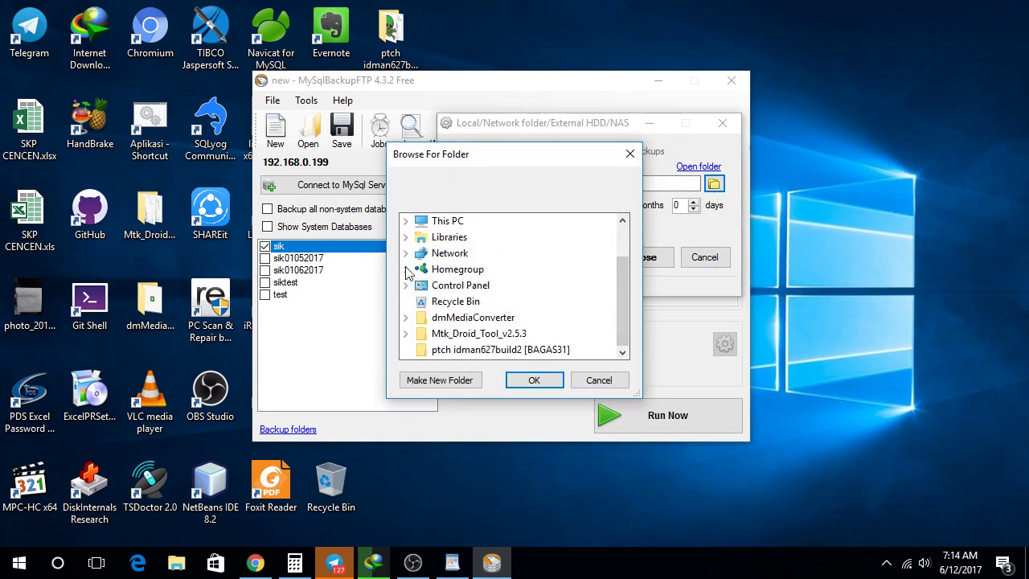
{"action": "scroll", "coordinate": [419, 288], "scroll_direction": "up", "scroll_amount": 1}
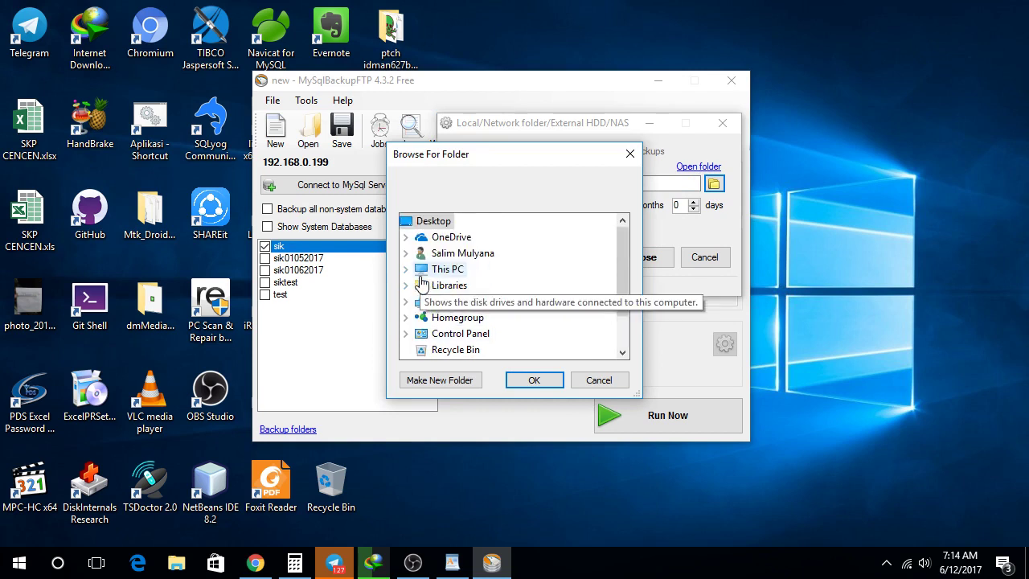
{"action": "left_click", "coordinate": [408, 271]}
{"action": "scroll", "coordinate": [620, 278], "scroll_direction": "down", "scroll_amount": 3}
{"action": "scroll", "coordinate": [619, 278], "scroll_direction": "down", "scroll_amount": 1}
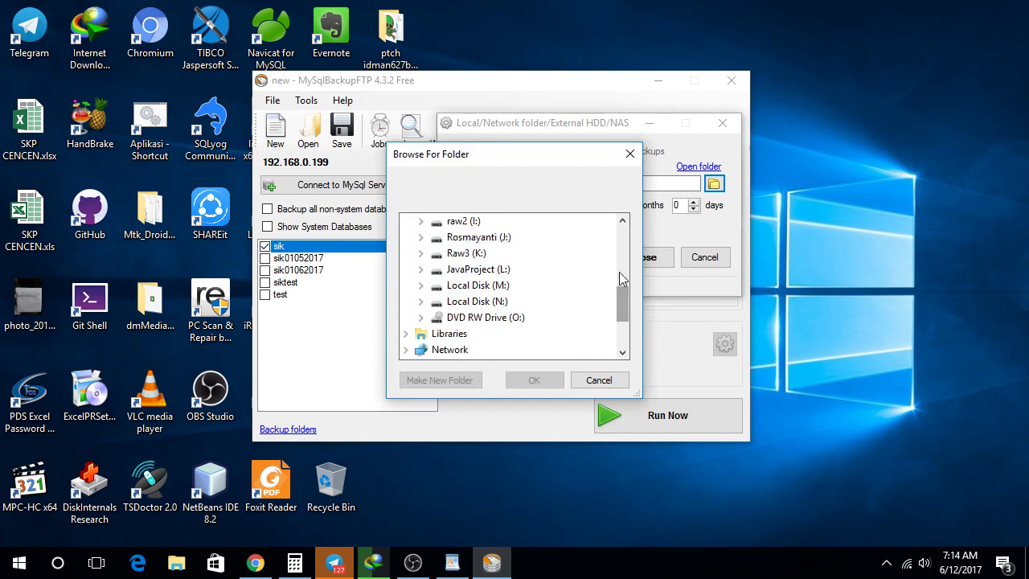
{"action": "left_click", "coordinate": [421, 268]}
{"action": "left_click", "coordinate": [479, 220]}
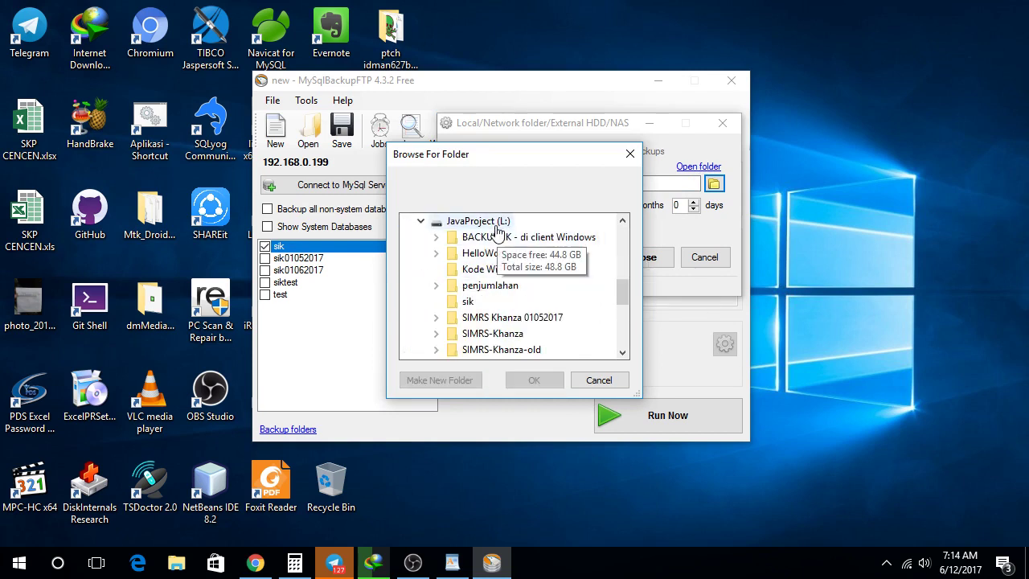
Step: Create a new folder 'Backup Database SIK' on L: and use it as the destination
{"action": "left_click", "coordinate": [455, 382]}
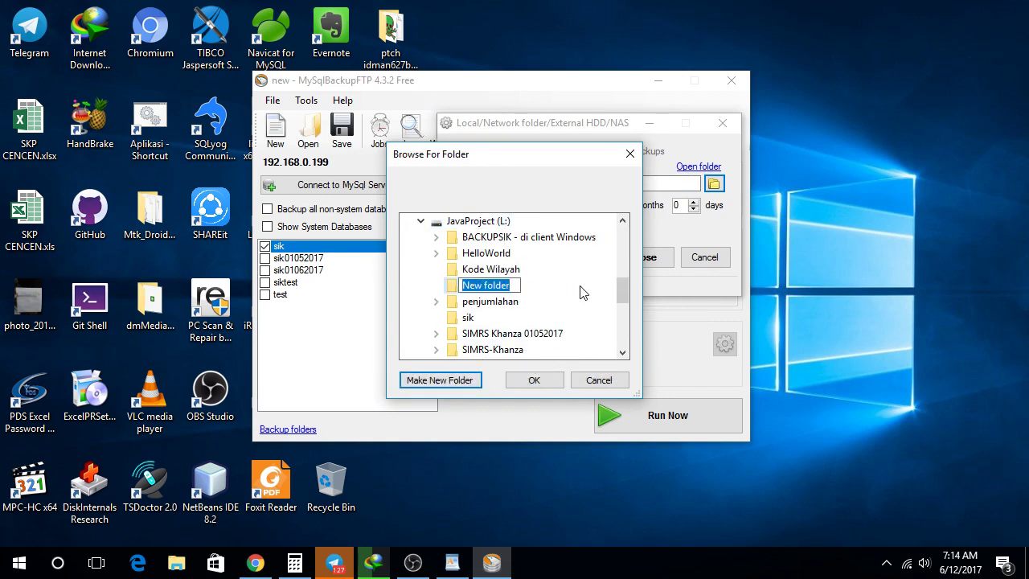
{"action": "type", "text": "Back"}
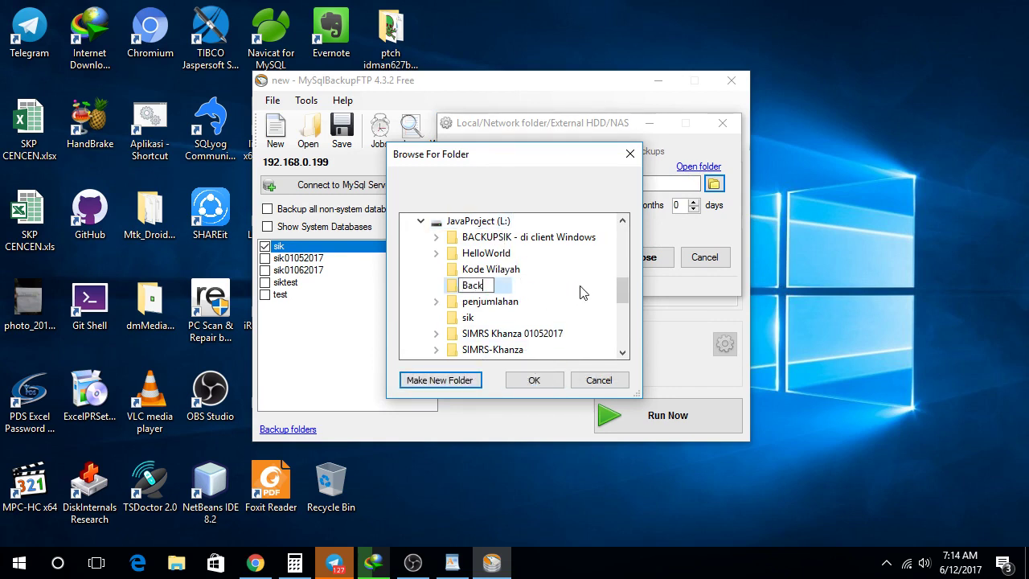
{"action": "type", "text": "up Databa"}
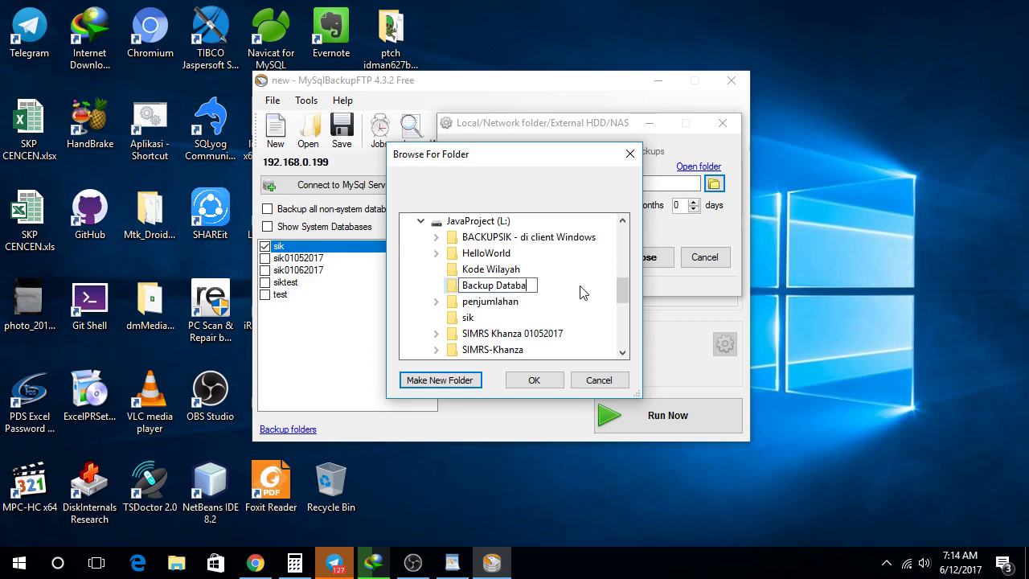
{"action": "type", "text": "se SIK"}
{"action": "key", "text": "Return"}
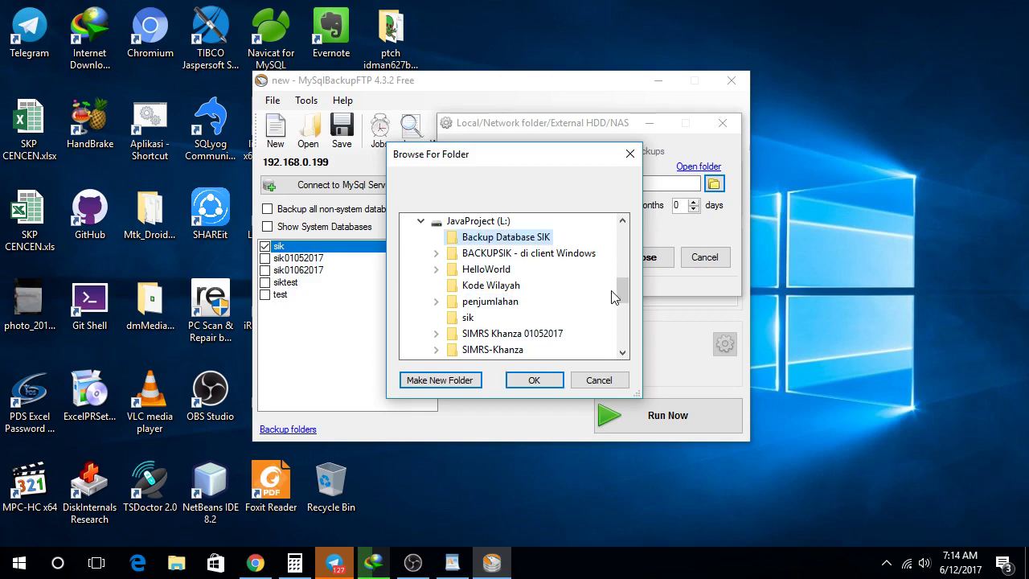
{"action": "left_click", "coordinate": [525, 380]}
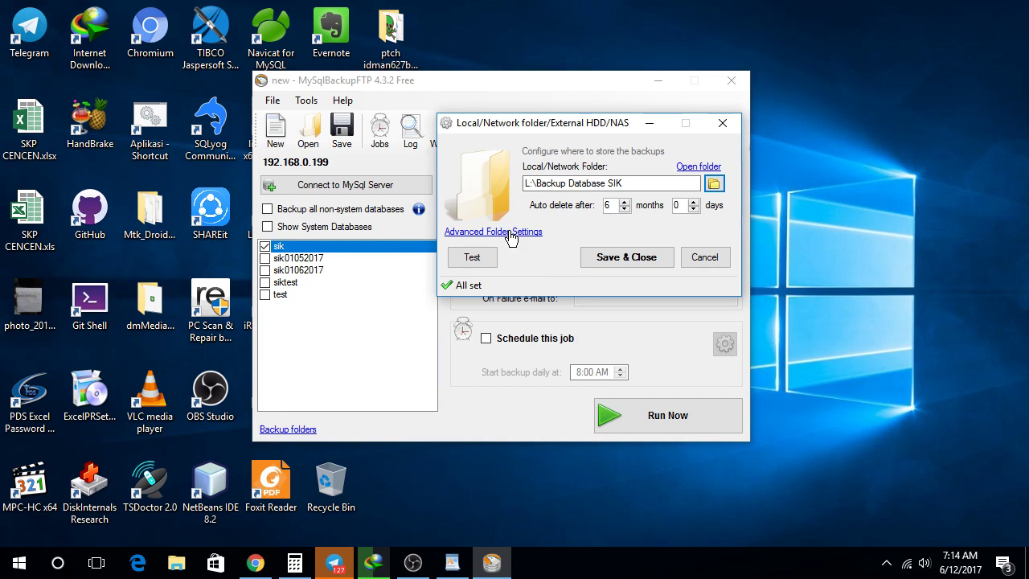
Step: Test the L:\Backup Database SIK folder destination and save its settings
{"action": "left_click", "coordinate": [511, 233]}
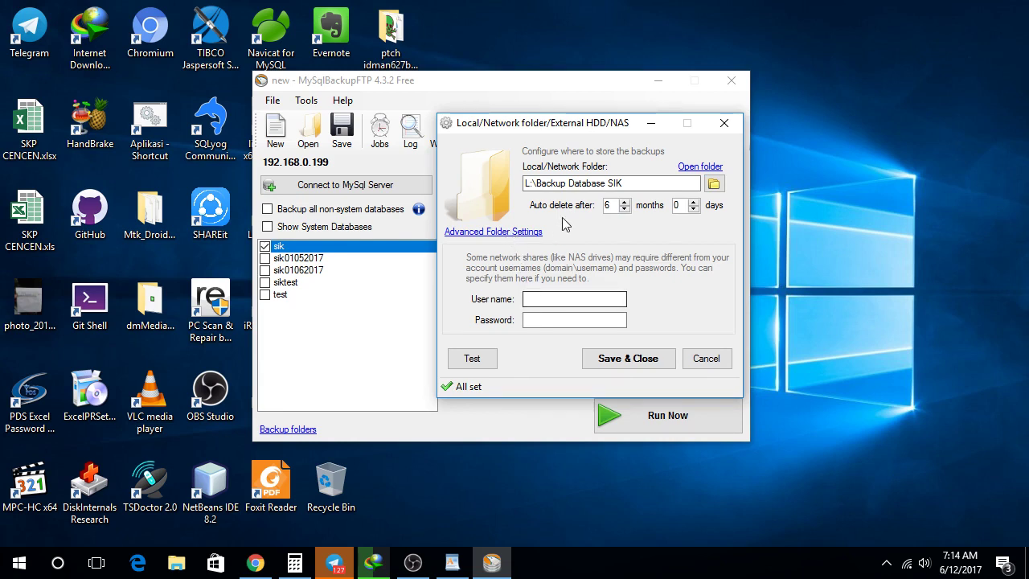
{"action": "left_click", "coordinate": [507, 233]}
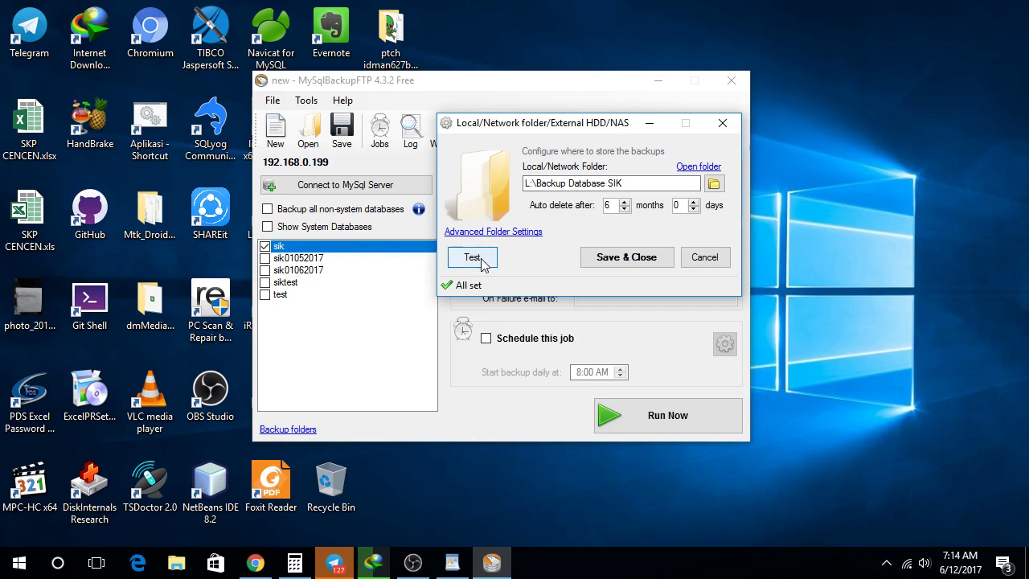
{"action": "left_click", "coordinate": [482, 264]}
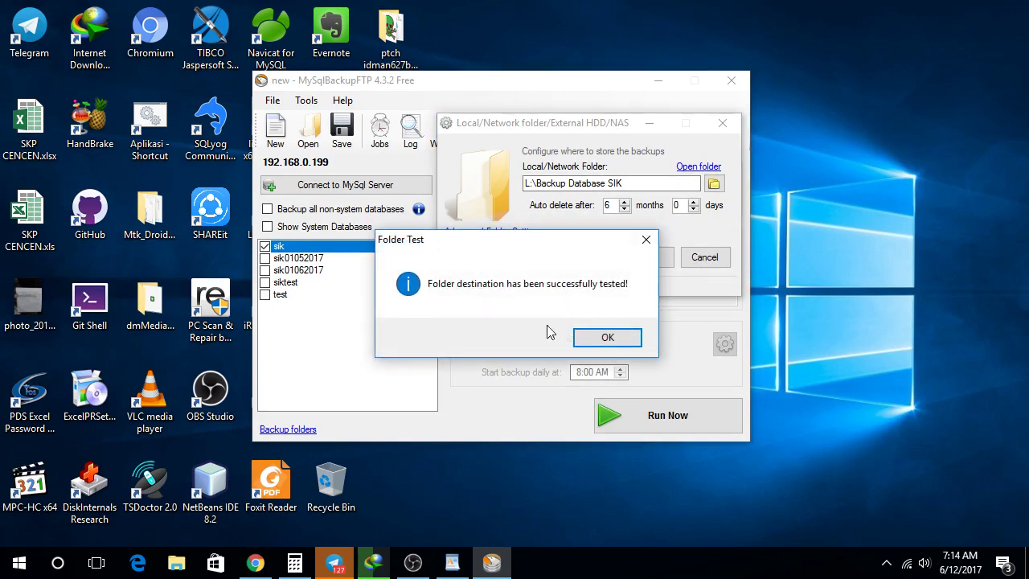
{"action": "left_click", "coordinate": [609, 341]}
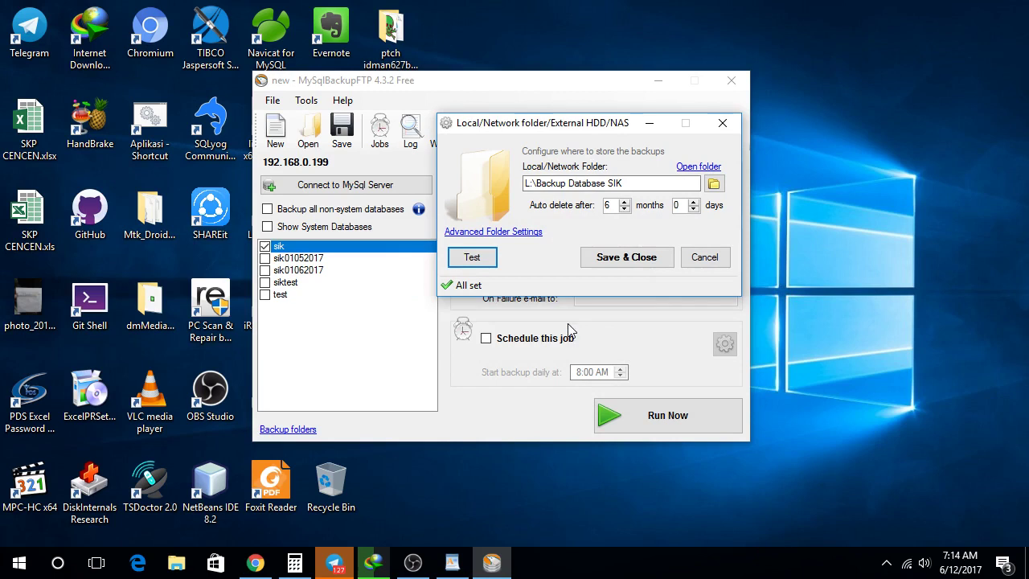
{"action": "left_click", "coordinate": [606, 262]}
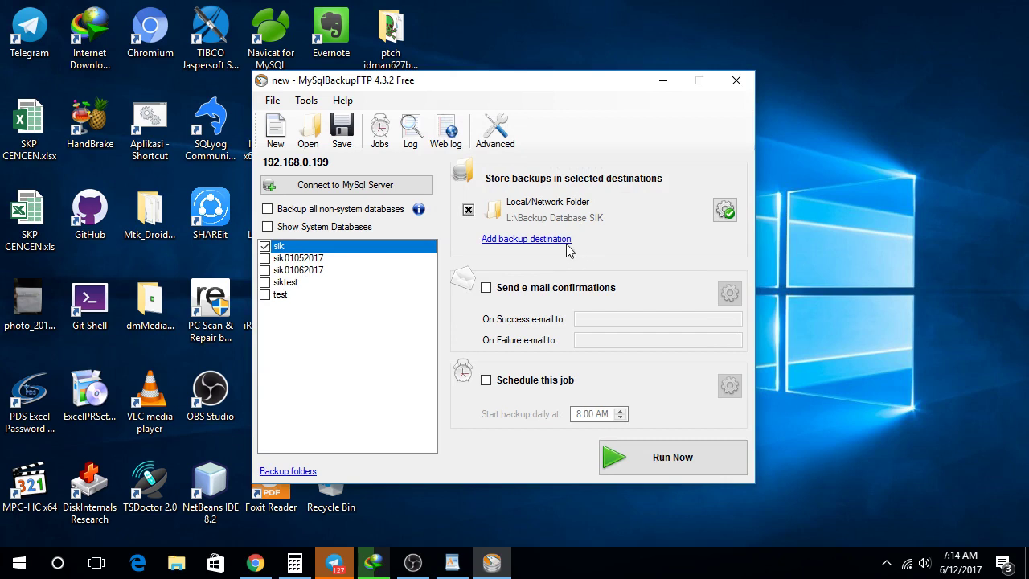
Step: Add Dropbox as a second backup destination and start its authorization in the browser
{"action": "left_click", "coordinate": [539, 240]}
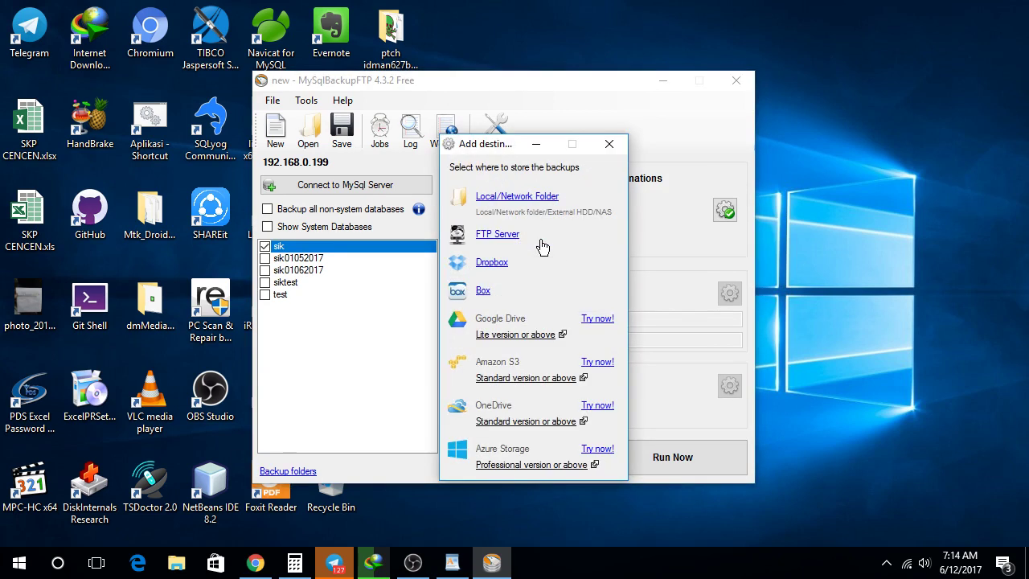
{"action": "left_click", "coordinate": [497, 266]}
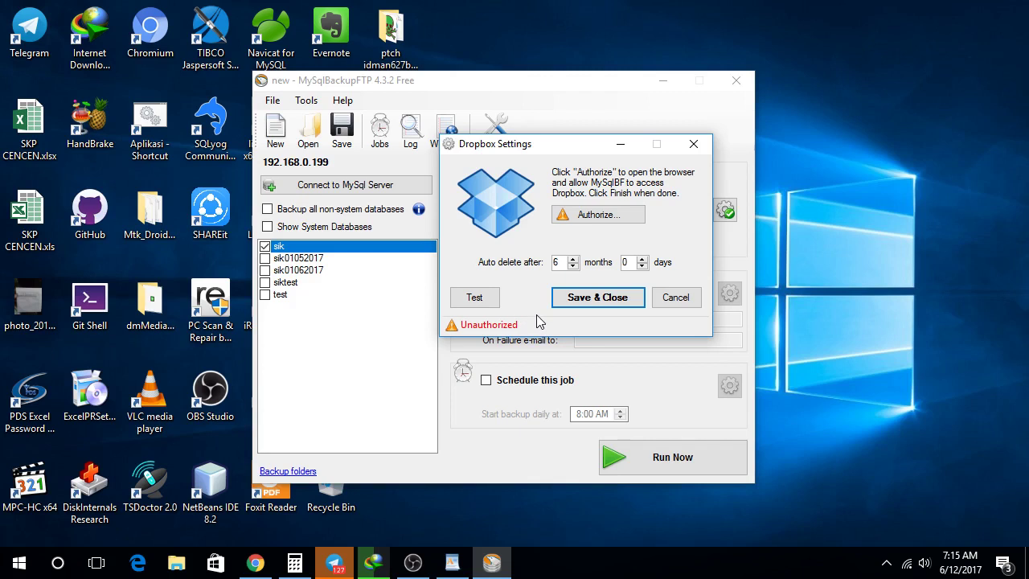
{"action": "left_click", "coordinate": [605, 218]}
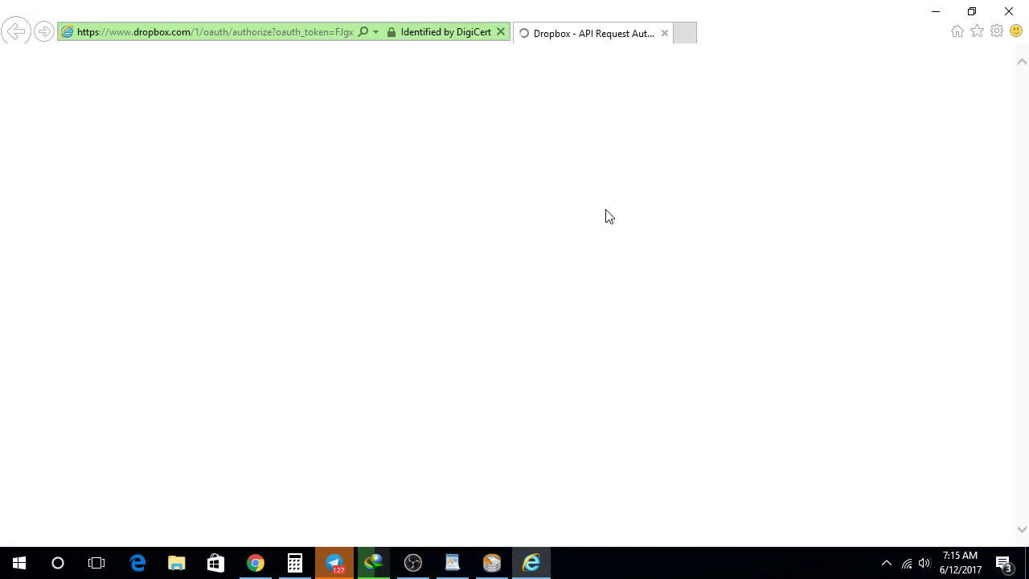
Step: Sign in to Dropbox with the account e-mail and password, then allow mySqlBackupFtp access
{"action": "mouse_move", "coordinate": [531, 563]}
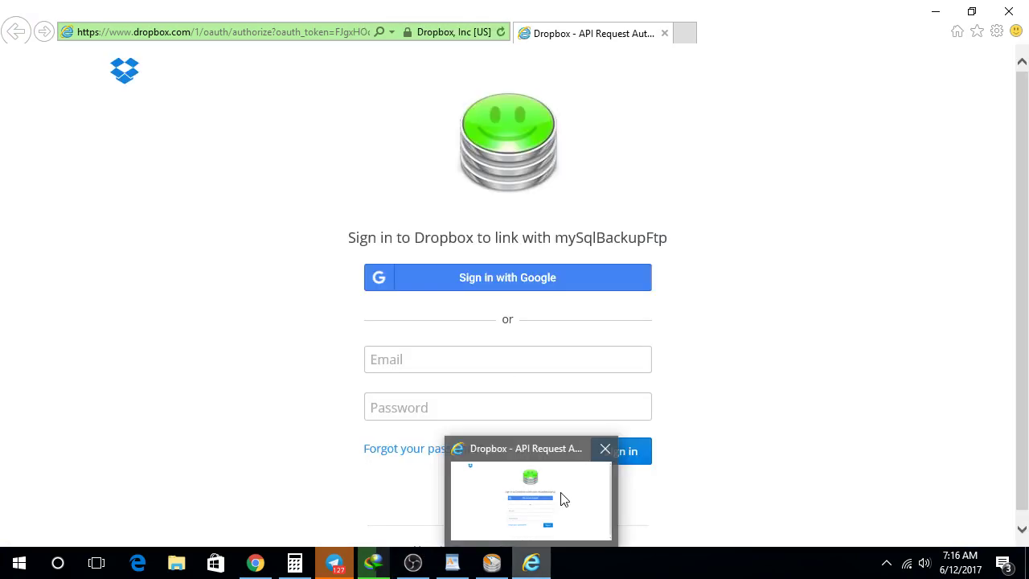
{"action": "left_click", "coordinate": [467, 358]}
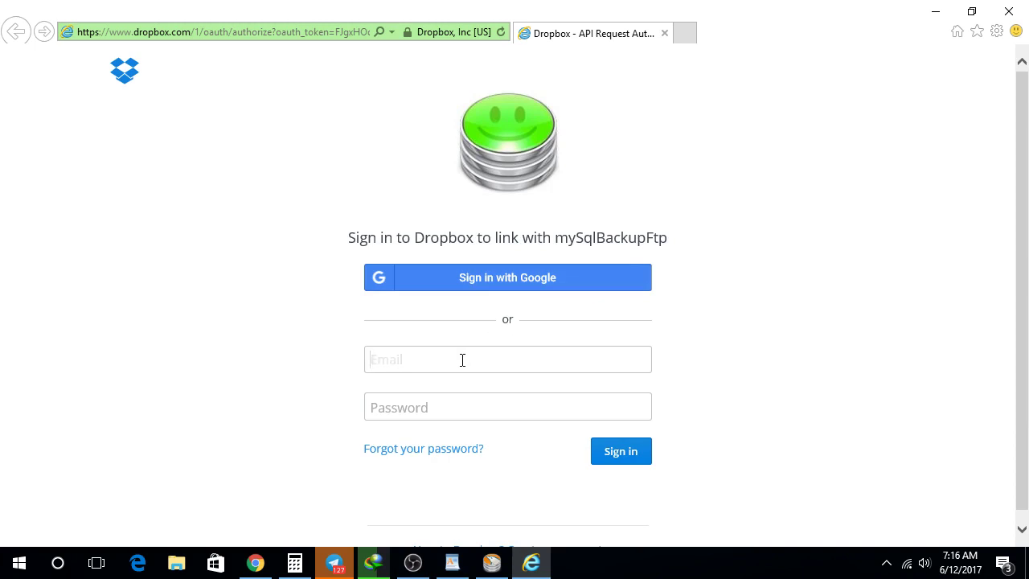
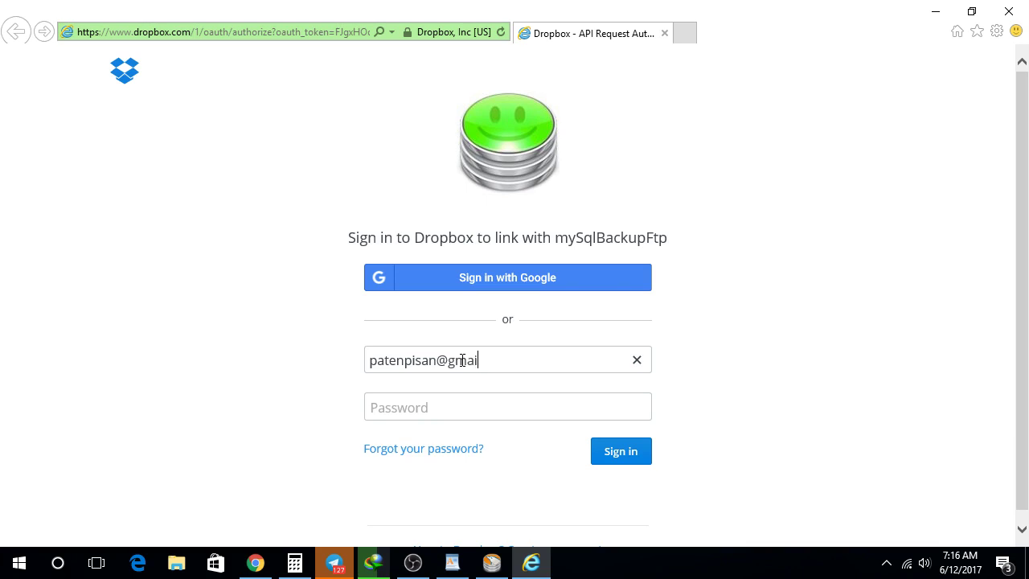
{"action": "left_click", "coordinate": [449, 414]}
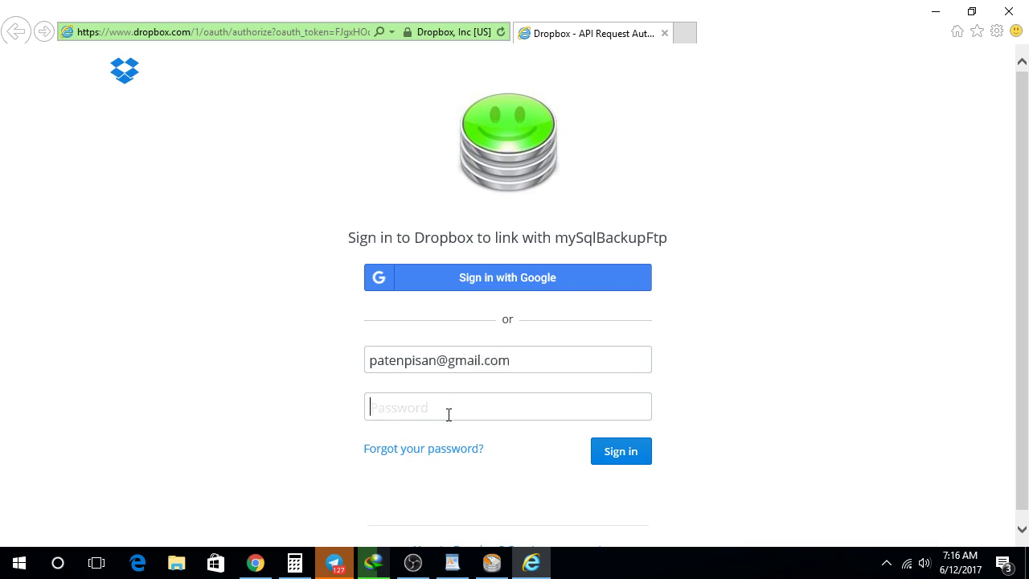
{"action": "type", "text": "************"}
{"action": "left_click", "coordinate": [613, 455]}
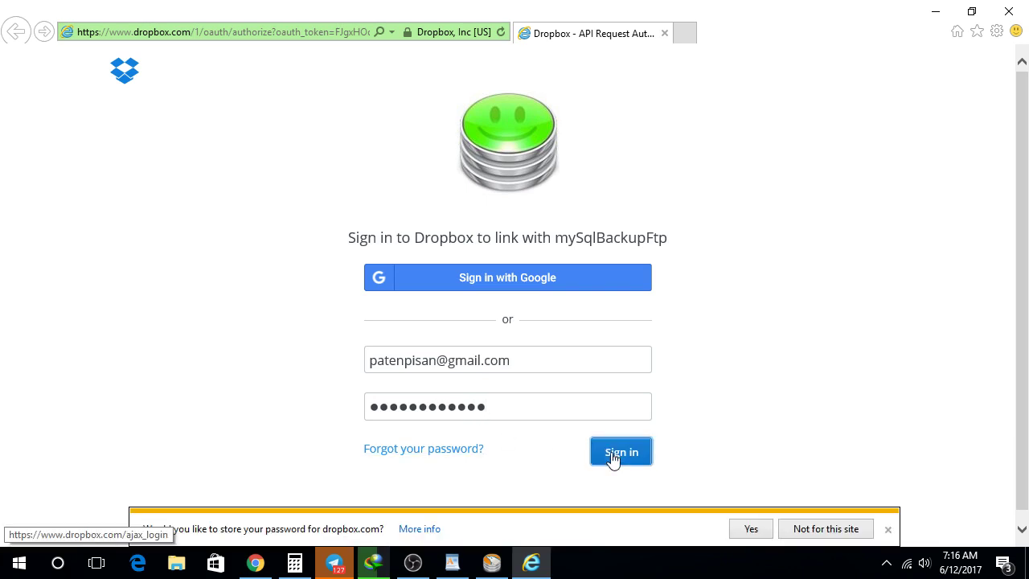
{"action": "left_click", "coordinate": [807, 530]}
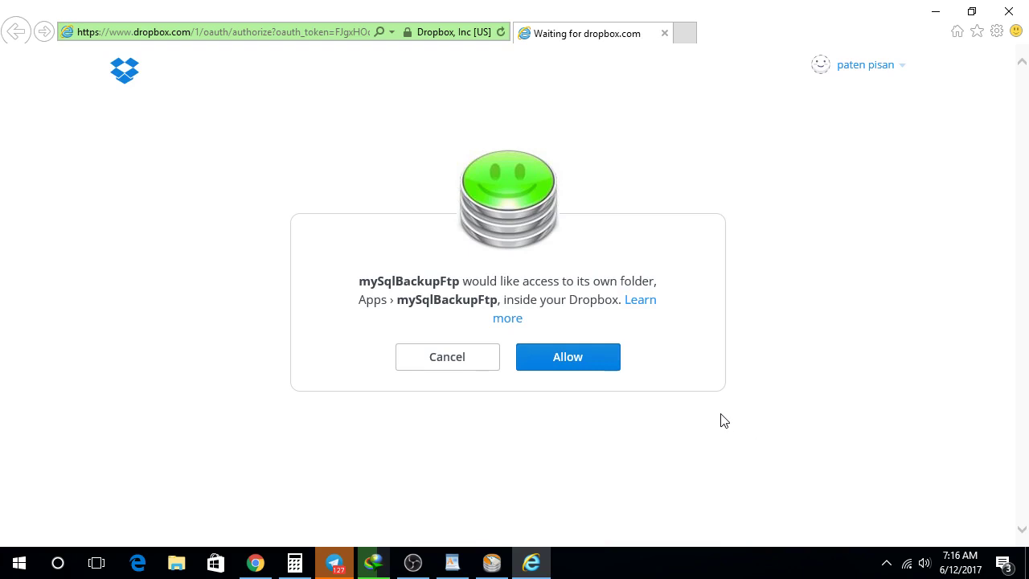
{"action": "left_click", "coordinate": [579, 362]}
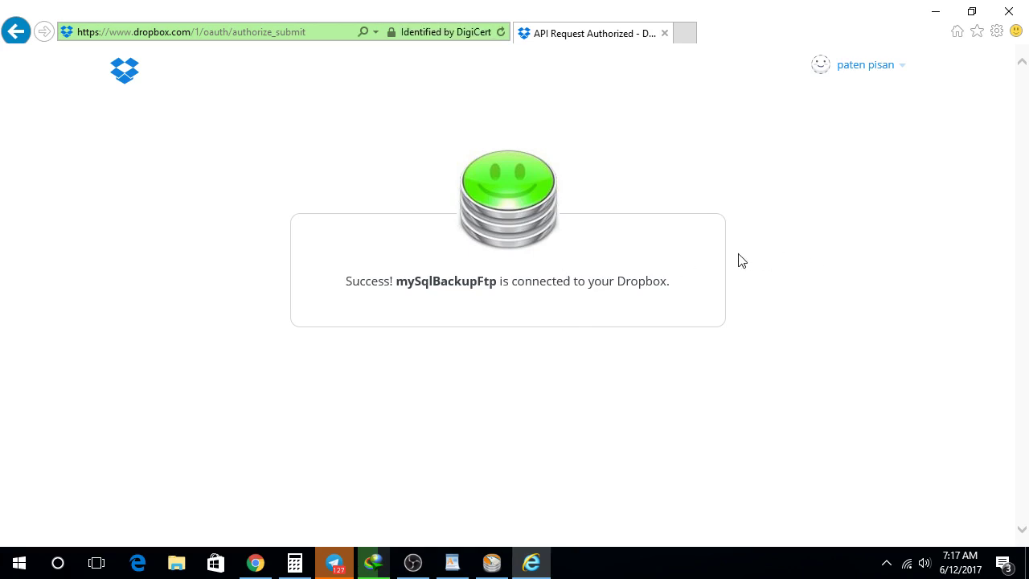
Step: Set the Dropbox folder to 'Backup SIK', test it successfully, and save the destination
{"action": "left_click", "coordinate": [492, 563]}
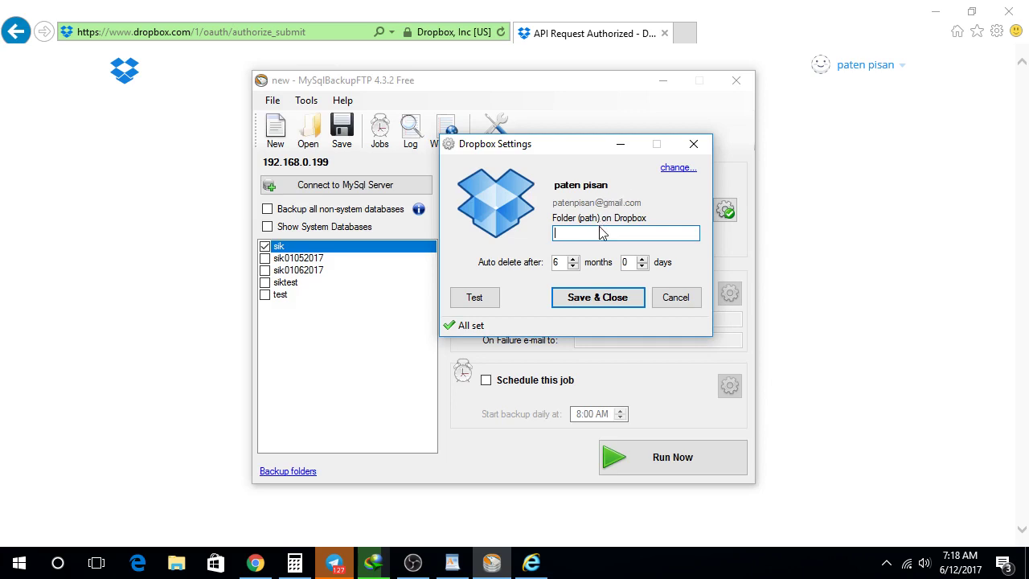
{"action": "type", "text": "Backup SIK"}
{"action": "left_click", "coordinate": [487, 302]}
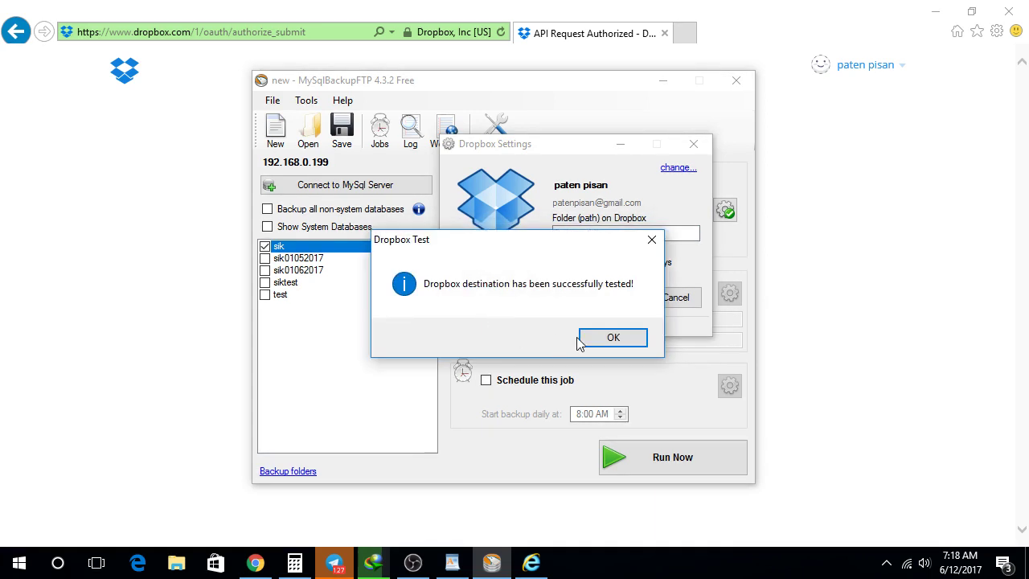
{"action": "left_click", "coordinate": [611, 338]}
{"action": "left_click", "coordinate": [600, 294]}
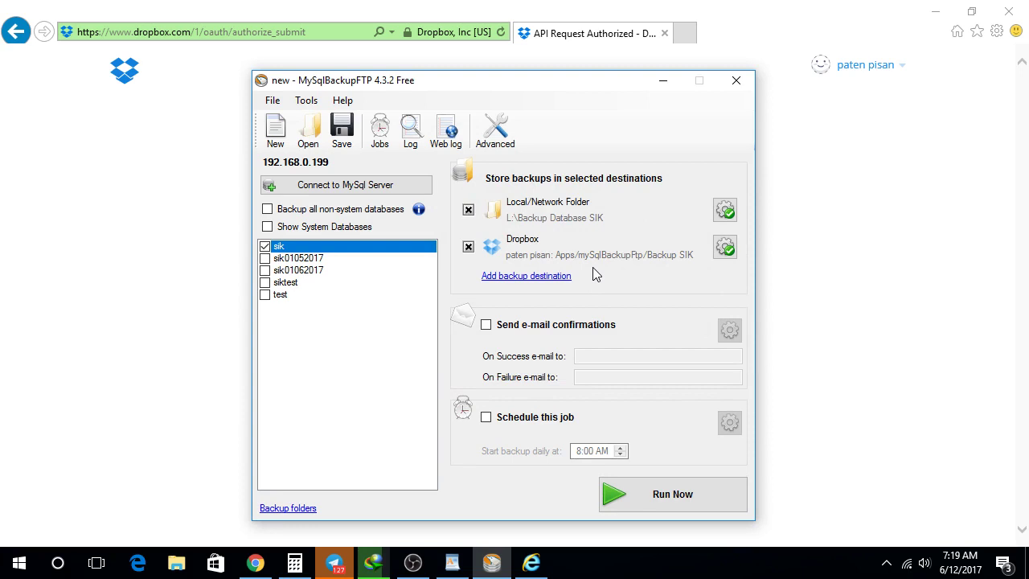
Step: Enable e-mail confirmations to the report address and turn on scheduling for the job
{"action": "left_click", "coordinate": [486, 324]}
{"action": "left_click", "coordinate": [595, 359]}
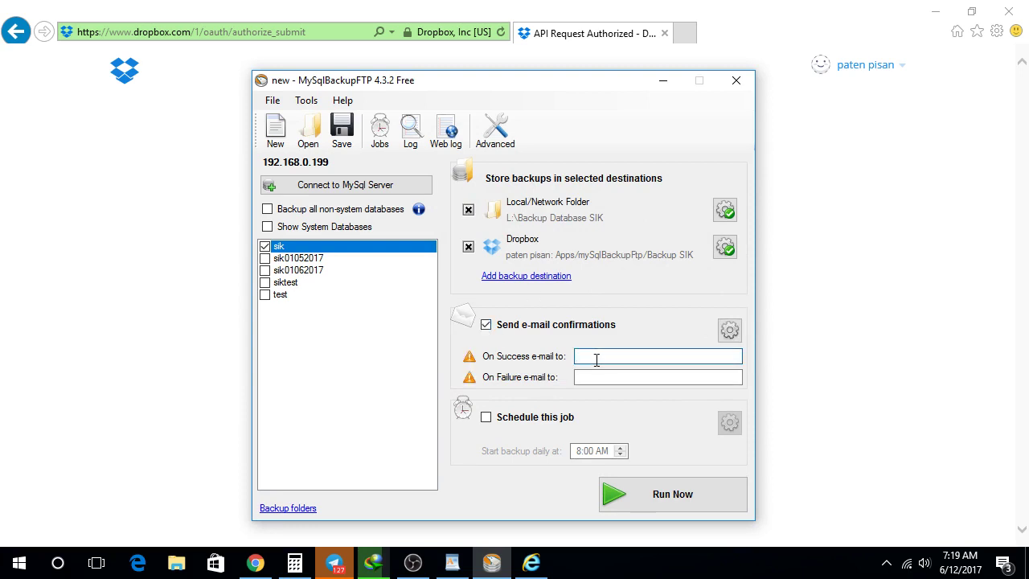
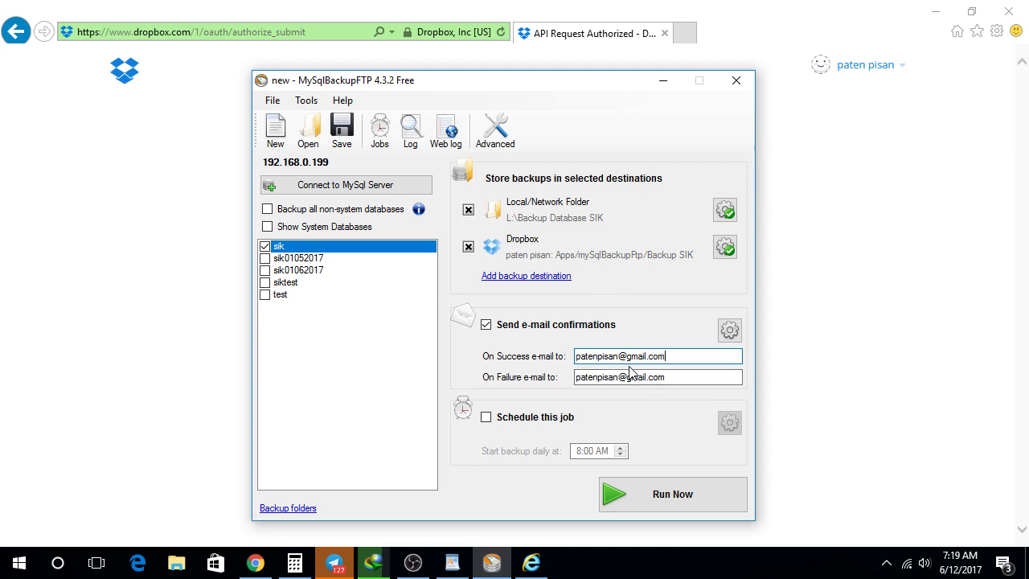
{"action": "left_click", "coordinate": [523, 421]}
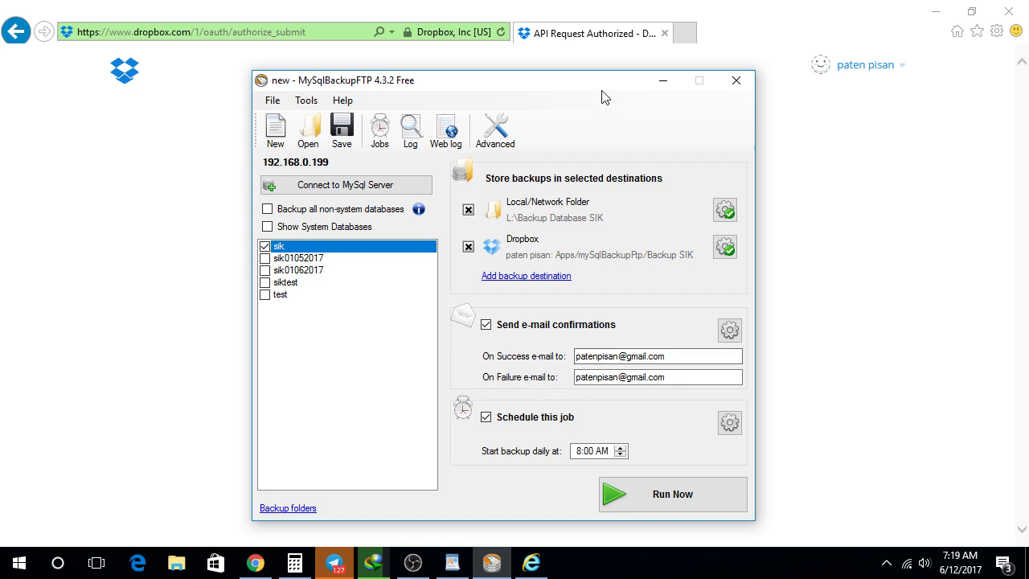
{"action": "left_click_drag", "start_coordinate": [602, 82], "coordinate": [591, 68]}
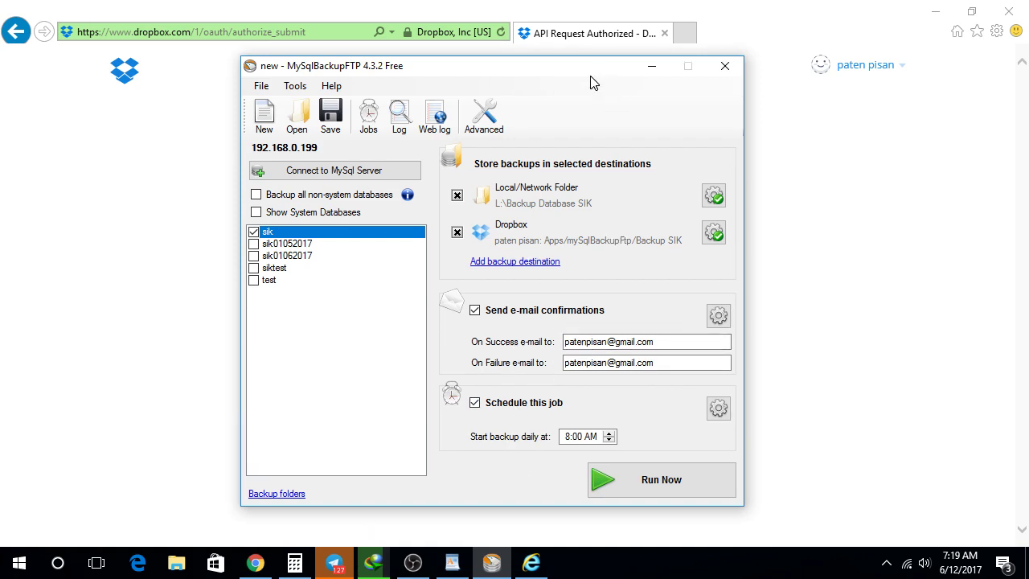
Step: Set the schedule's next start to 9:00 PM in June, repeating every 24 hours, and save it
{"action": "left_click", "coordinate": [717, 412]}
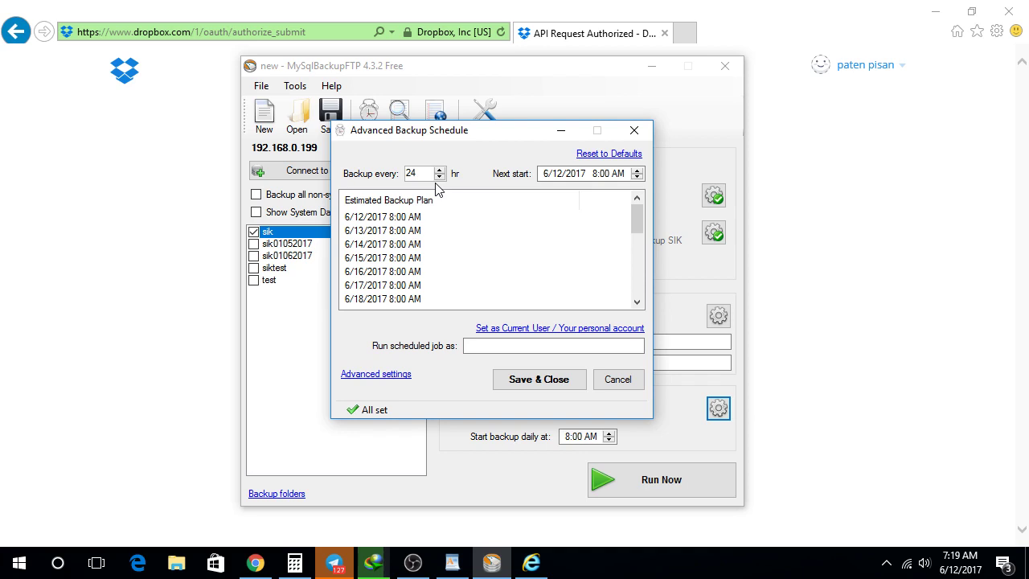
{"action": "left_click", "coordinate": [638, 171]}
{"action": "left_click", "coordinate": [638, 171]}
{"action": "left_click", "coordinate": [639, 179]}
{"action": "left_click", "coordinate": [639, 179]}
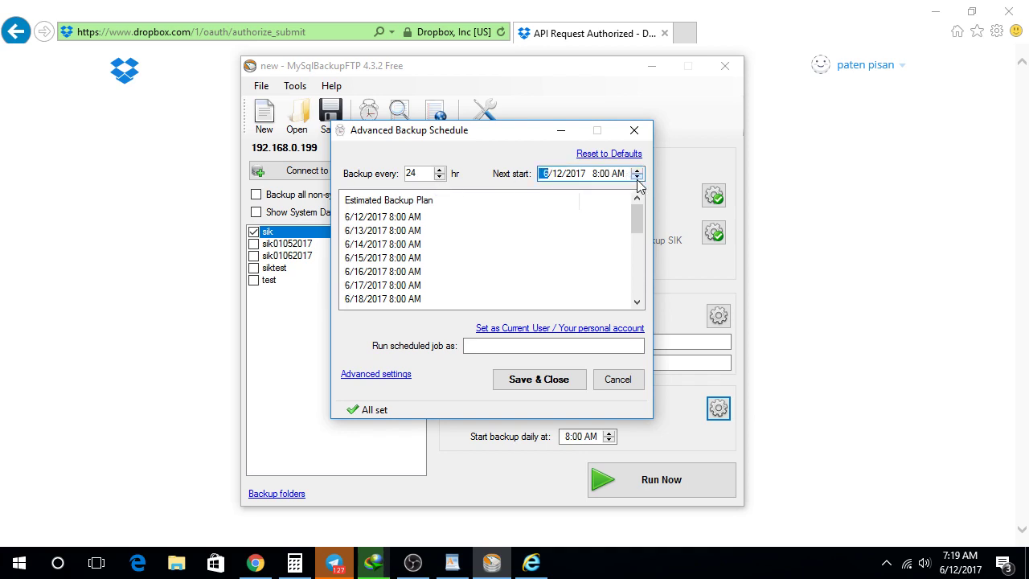
{"action": "left_click", "coordinate": [597, 174]}
{"action": "left_click", "coordinate": [637, 171]}
{"action": "left_click", "coordinate": [637, 171]}
{"action": "left_click", "coordinate": [637, 171]}
{"action": "double_click", "coordinate": [637, 170]}
{"action": "double_click", "coordinate": [637, 171]}
{"action": "double_click", "coordinate": [637, 170]}
{"action": "double_click", "coordinate": [637, 171]}
{"action": "left_click", "coordinate": [637, 171]}
{"action": "double_click", "coordinate": [637, 170]}
{"action": "left_click", "coordinate": [637, 170]}
{"action": "left_click", "coordinate": [637, 171]}
{"action": "double_click", "coordinate": [637, 170]}
{"action": "left_click", "coordinate": [637, 177]}
{"action": "left_click", "coordinate": [637, 178]}
{"action": "left_click", "coordinate": [637, 177]}
{"action": "left_click", "coordinate": [637, 178]}
{"action": "left_click", "coordinate": [638, 178]}
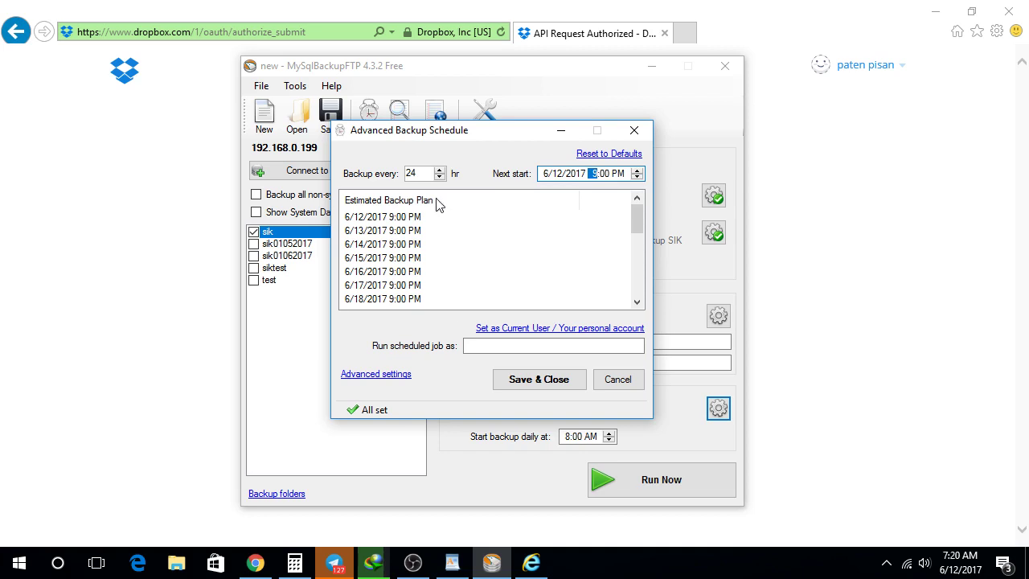
{"action": "scroll", "coordinate": [456, 231], "scroll_direction": "down", "scroll_amount": 2}
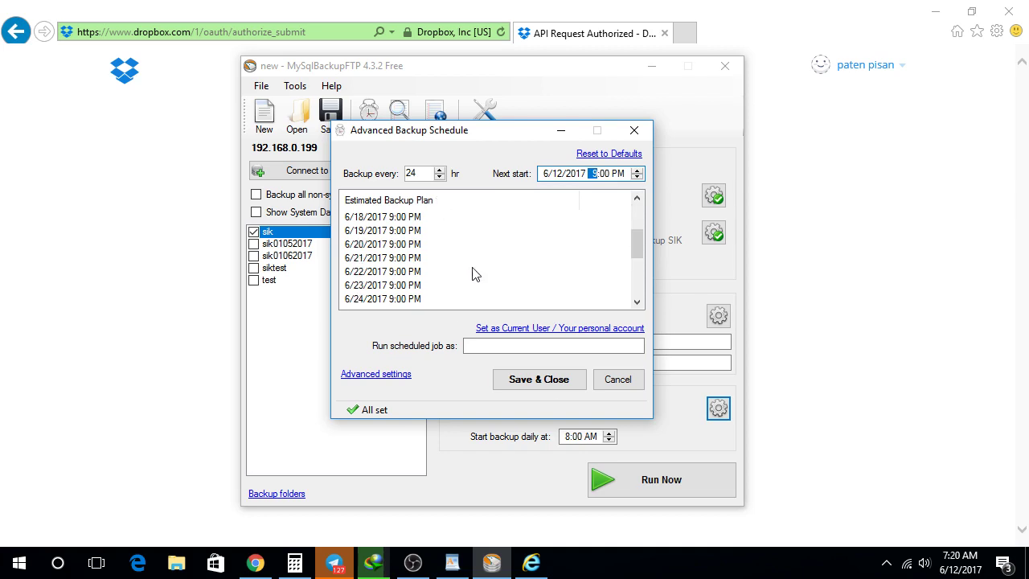
{"action": "left_click", "coordinate": [552, 383]}
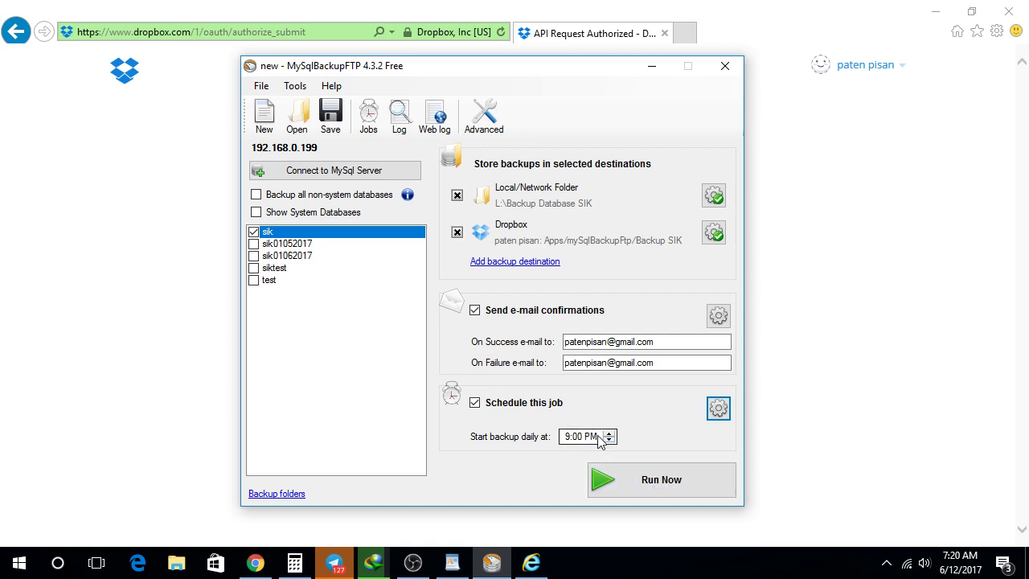
Step: Run the backup job now and move the Job Execution window aside
{"action": "left_click", "coordinate": [625, 475]}
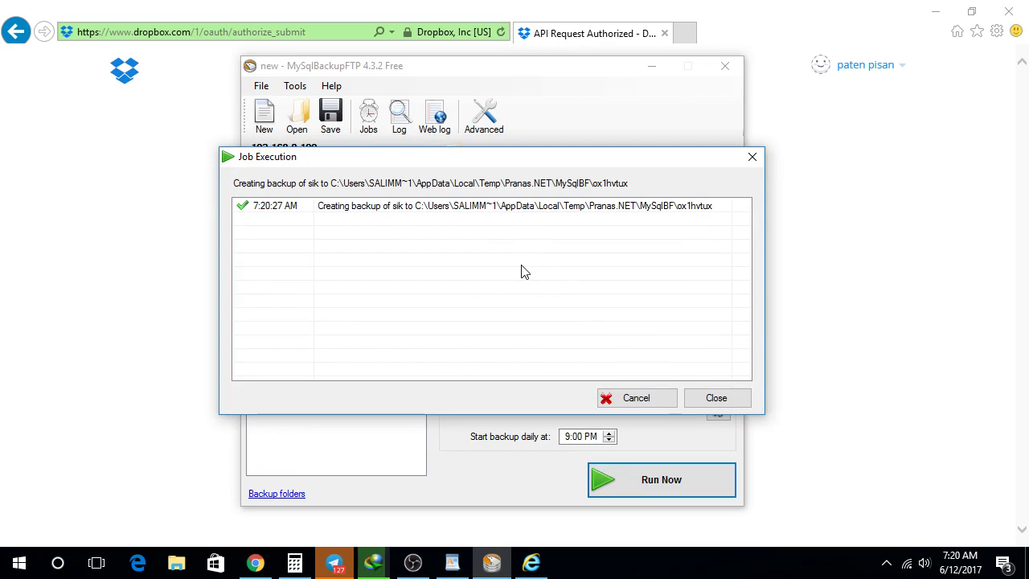
{"action": "left_click_drag", "start_coordinate": [523, 163], "coordinate": [616, 260]}
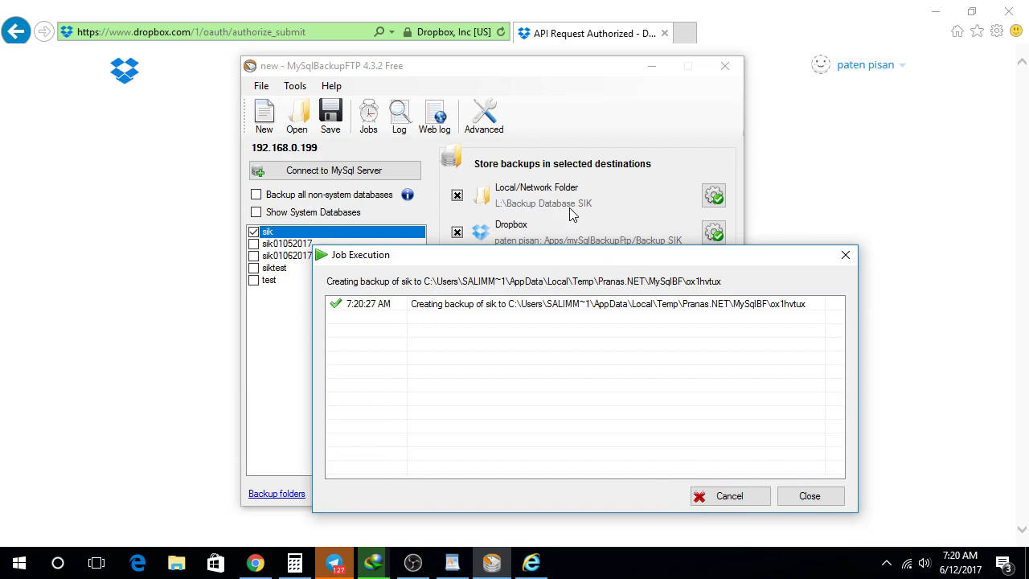
Step: Open the Dropbox home page in Internet Explorer during the upload, then return to the job progress
{"action": "left_click", "coordinate": [4, 296]}
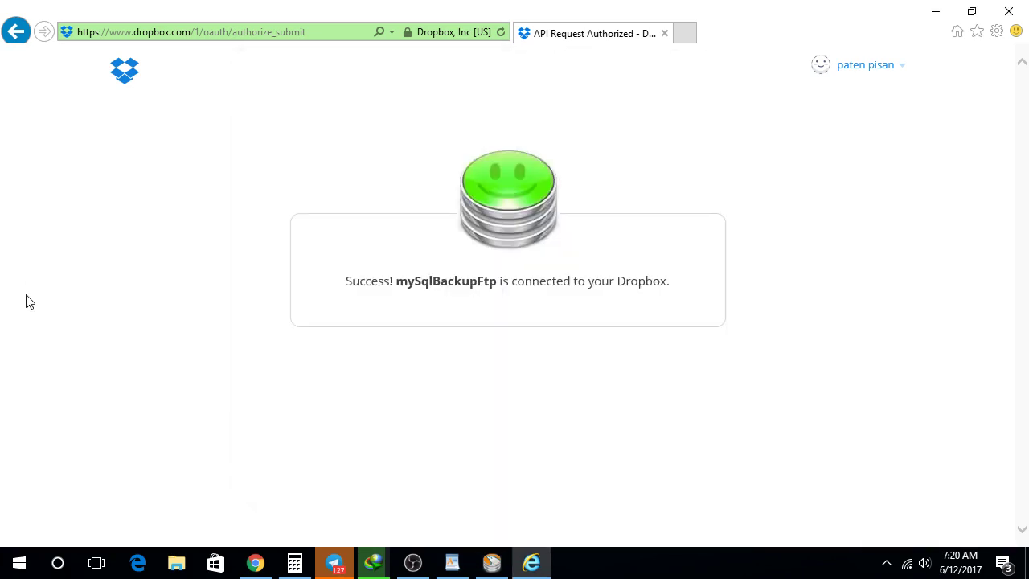
{"action": "left_click", "coordinate": [123, 75]}
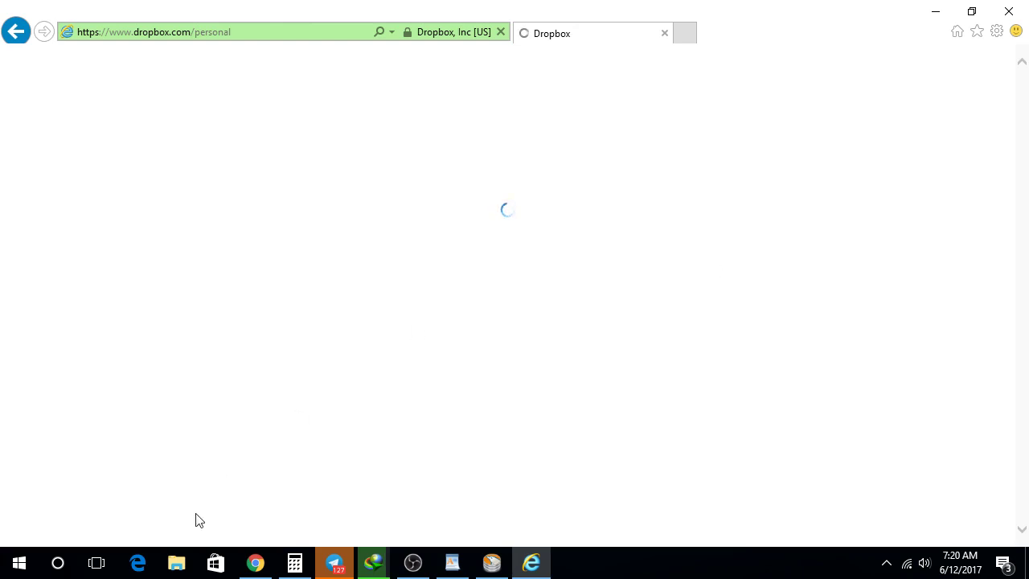
{"action": "left_click", "coordinate": [492, 563]}
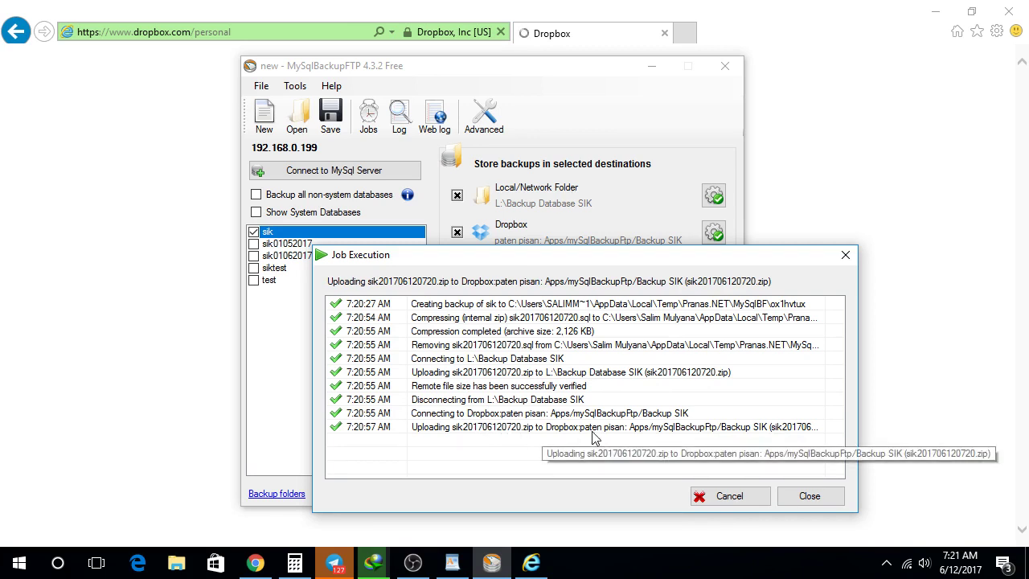
{"action": "left_click", "coordinate": [179, 564]}
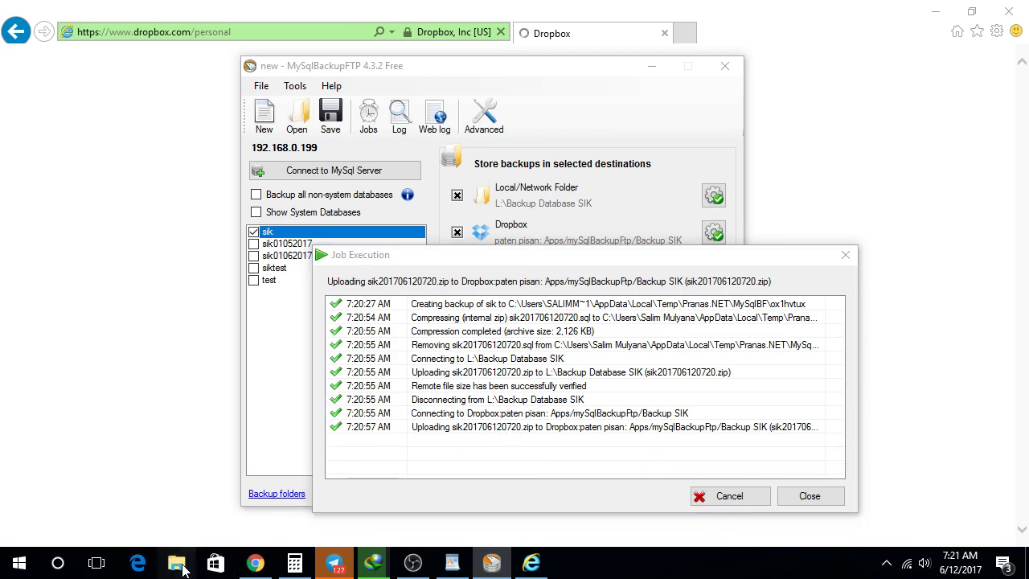
Step: Inspect sik201706120720.zip in L:\Backup Database SIK with WinRAR, then close WinRAR and Explorer
{"action": "left_click_drag", "start_coordinate": [250, 349], "coordinate": [230, 494]}
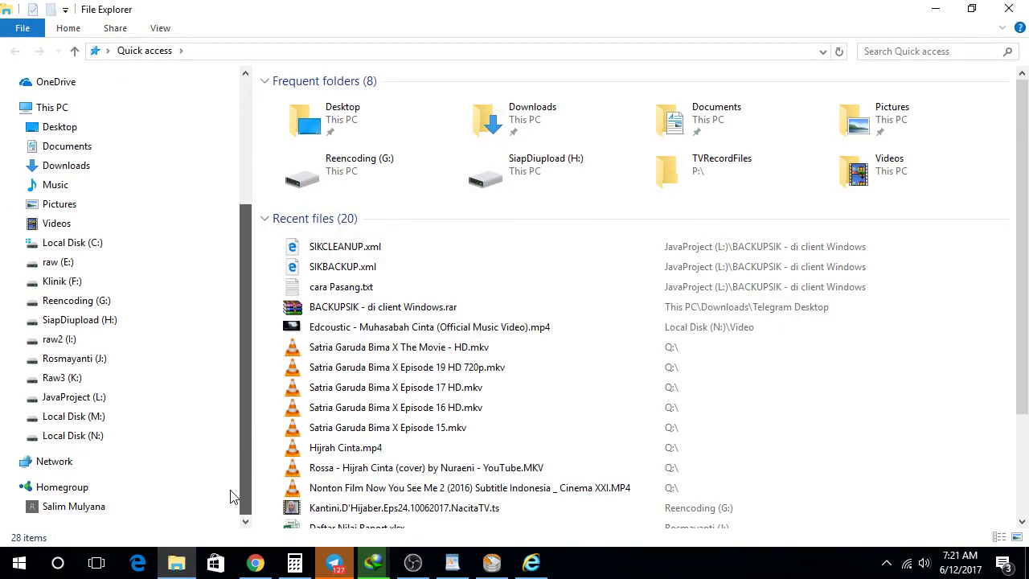
{"action": "scroll", "coordinate": [185, 462], "scroll_direction": "up", "scroll_amount": 4}
{"action": "scroll", "coordinate": [115, 475], "scroll_direction": "down", "scroll_amount": 3}
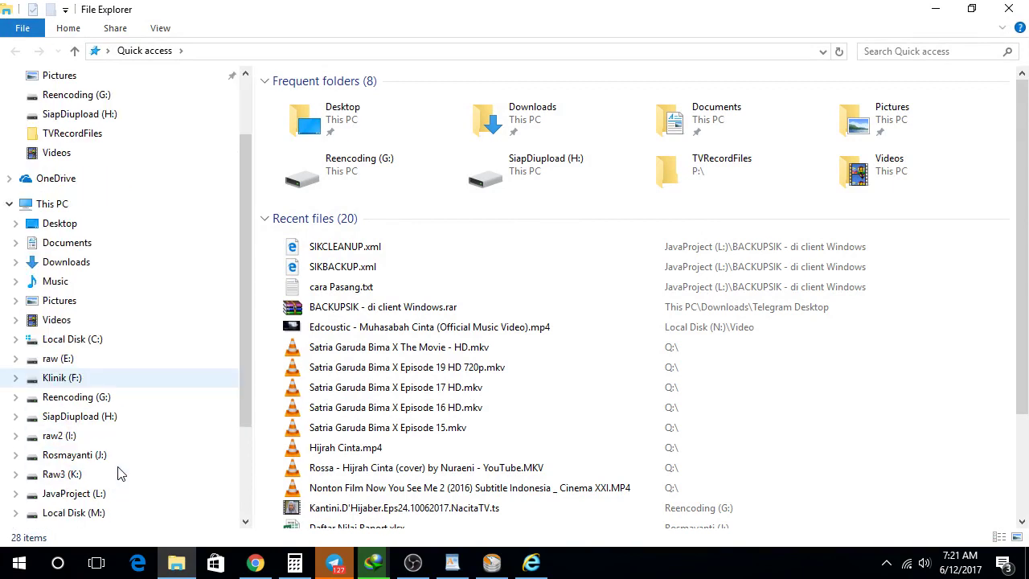
{"action": "left_click", "coordinate": [91, 435]}
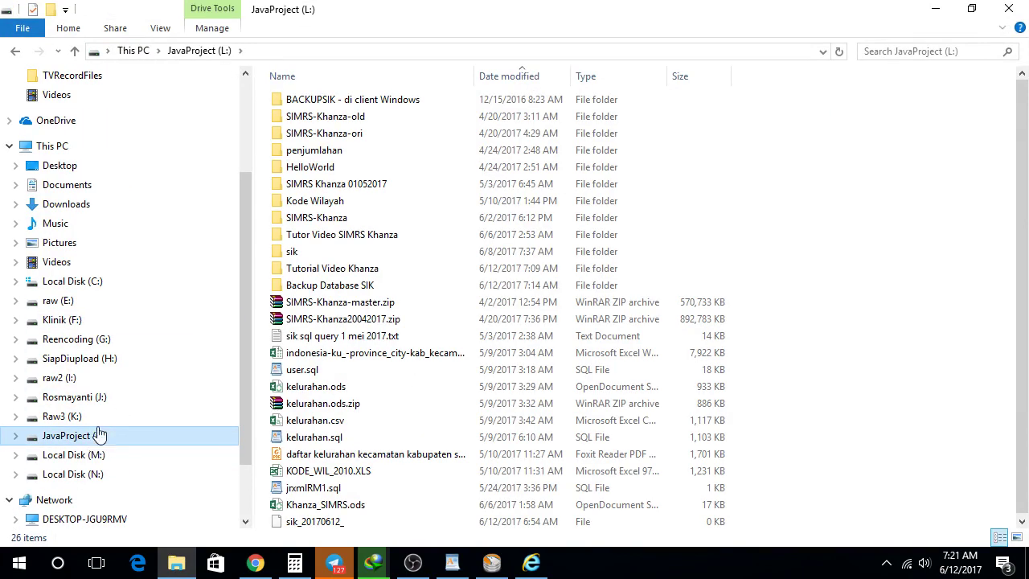
{"action": "double_click", "coordinate": [328, 285]}
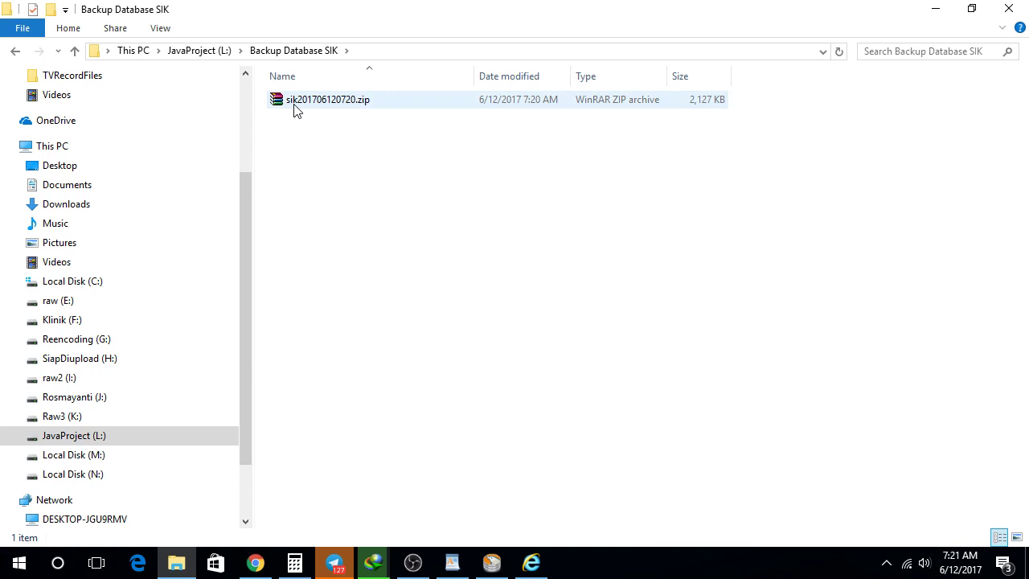
{"action": "double_click", "coordinate": [339, 103]}
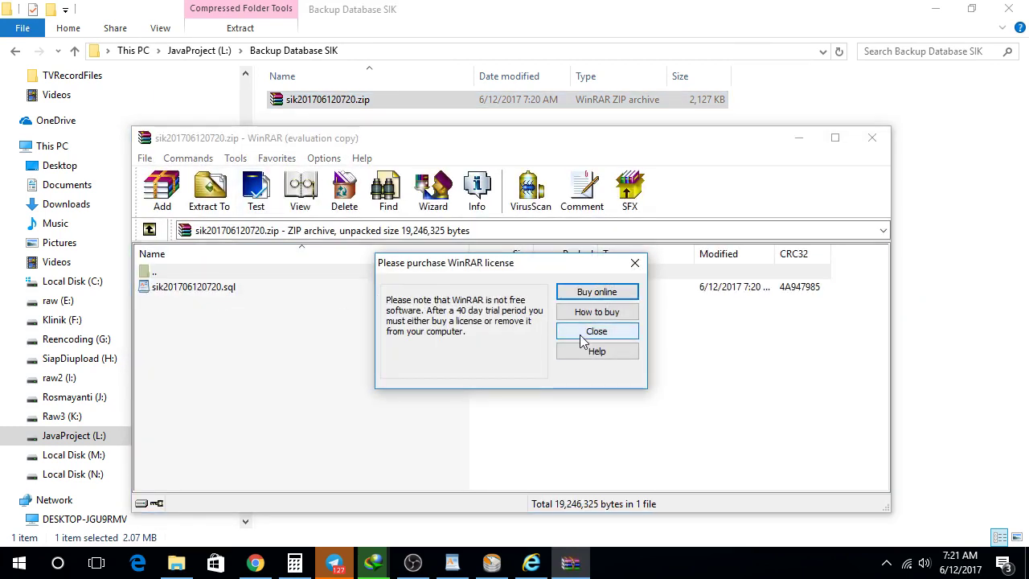
{"action": "left_click", "coordinate": [591, 336]}
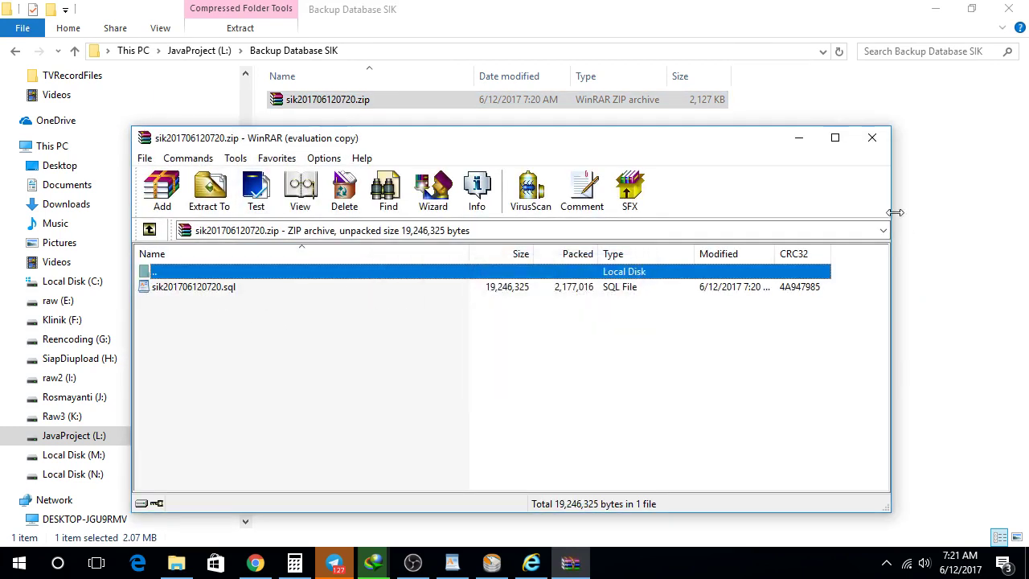
{"action": "left_click", "coordinate": [872, 138]}
{"action": "left_click", "coordinate": [1009, 8]}
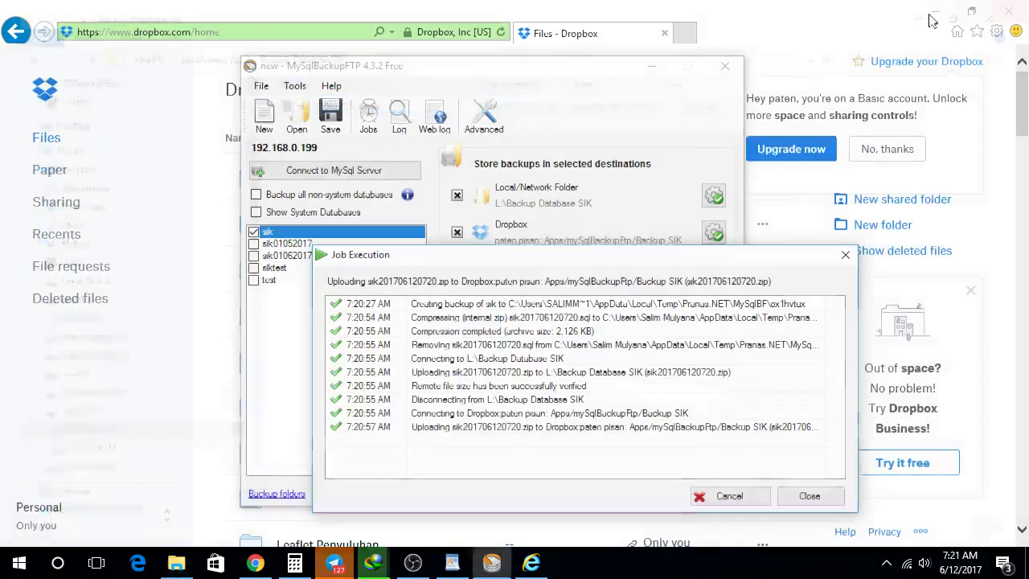
Step: Browse the Dropbox file list, decline the upgrade offer, and return to the finished job log
{"action": "left_click", "coordinate": [804, 497]}
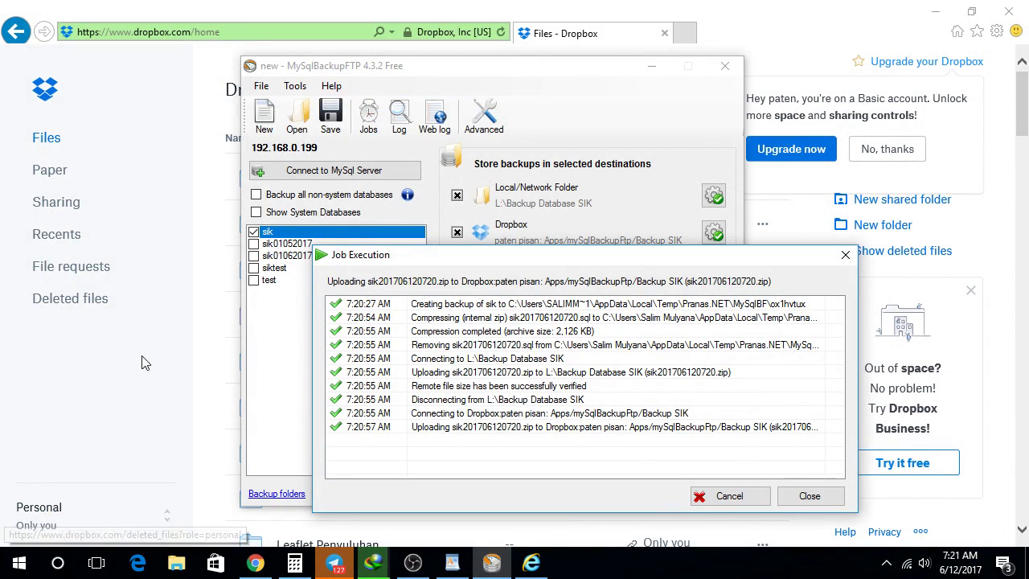
{"action": "scroll", "coordinate": [385, 319], "scroll_direction": "down", "scroll_amount": 6}
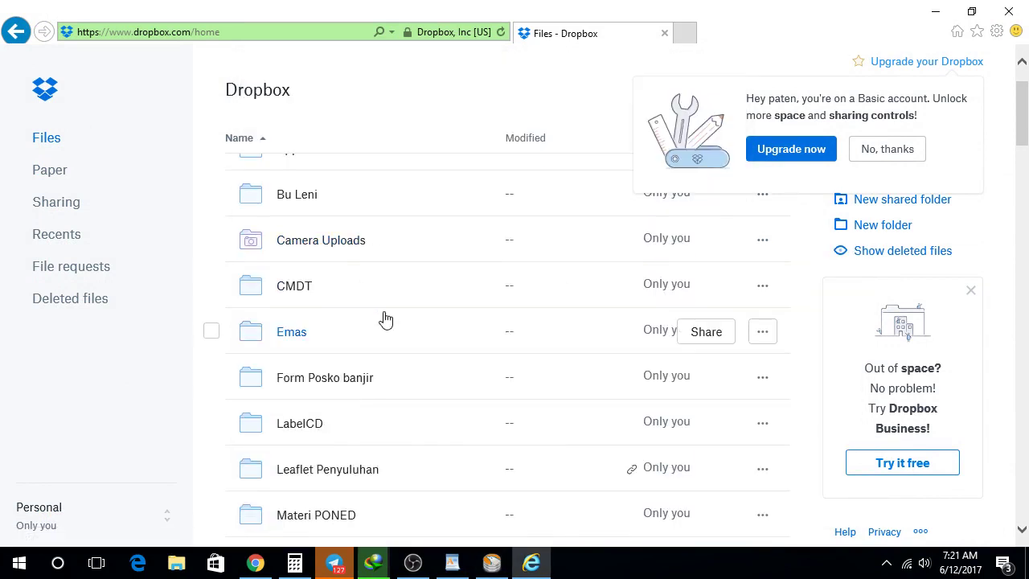
{"action": "scroll", "coordinate": [385, 319], "scroll_direction": "down", "scroll_amount": 6}
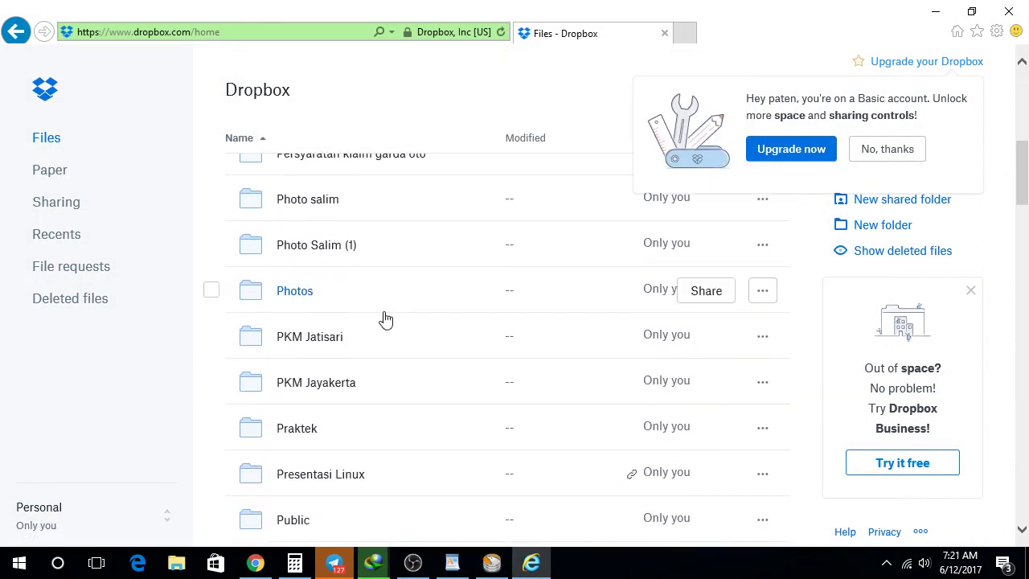
{"action": "scroll", "coordinate": [385, 319], "scroll_direction": "down", "scroll_amount": 5}
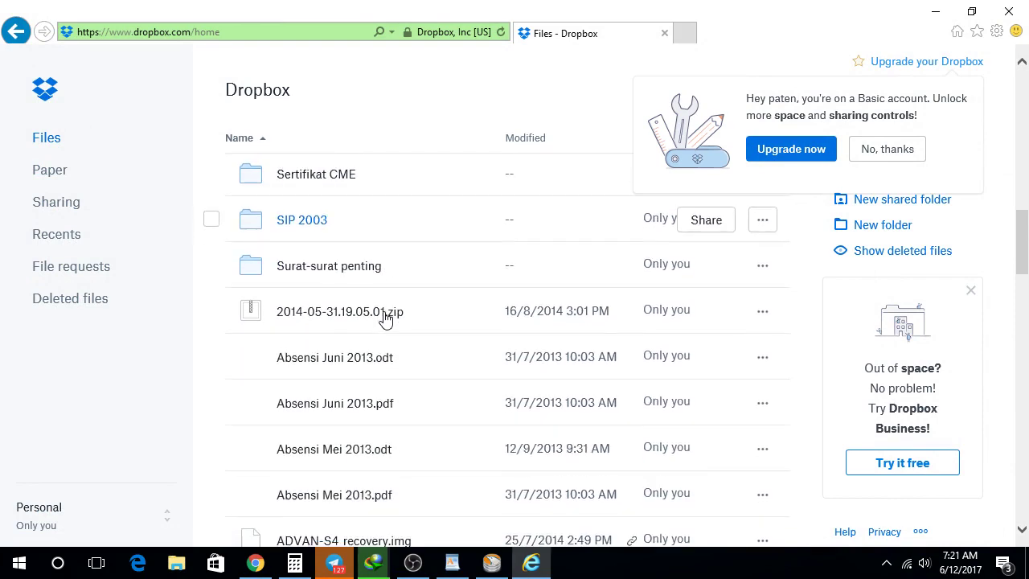
{"action": "scroll", "coordinate": [385, 320], "scroll_direction": "up", "scroll_amount": 3}
{"action": "scroll", "coordinate": [385, 319], "scroll_direction": "up", "scroll_amount": 10}
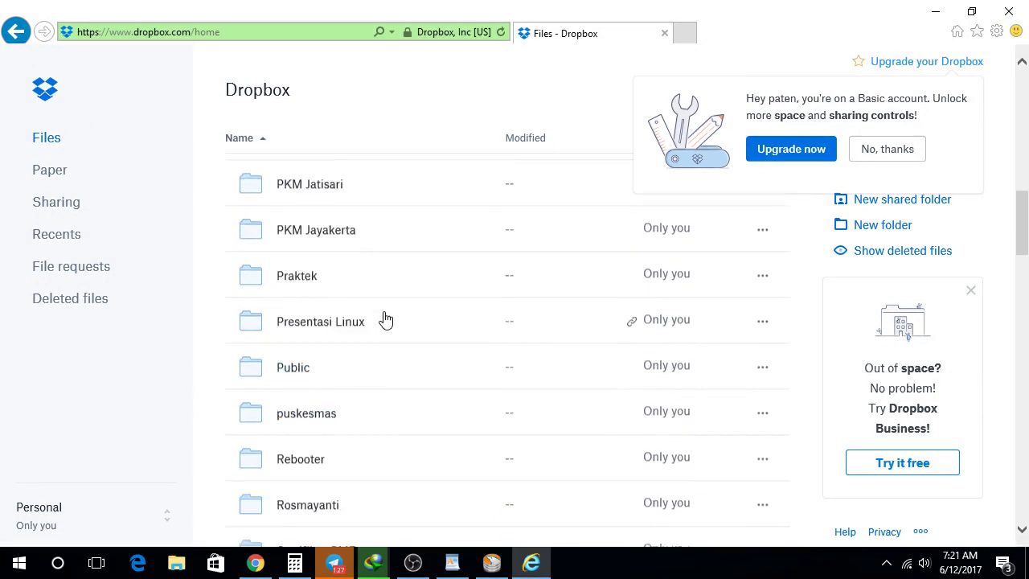
{"action": "scroll", "coordinate": [385, 319], "scroll_direction": "up", "scroll_amount": 1}
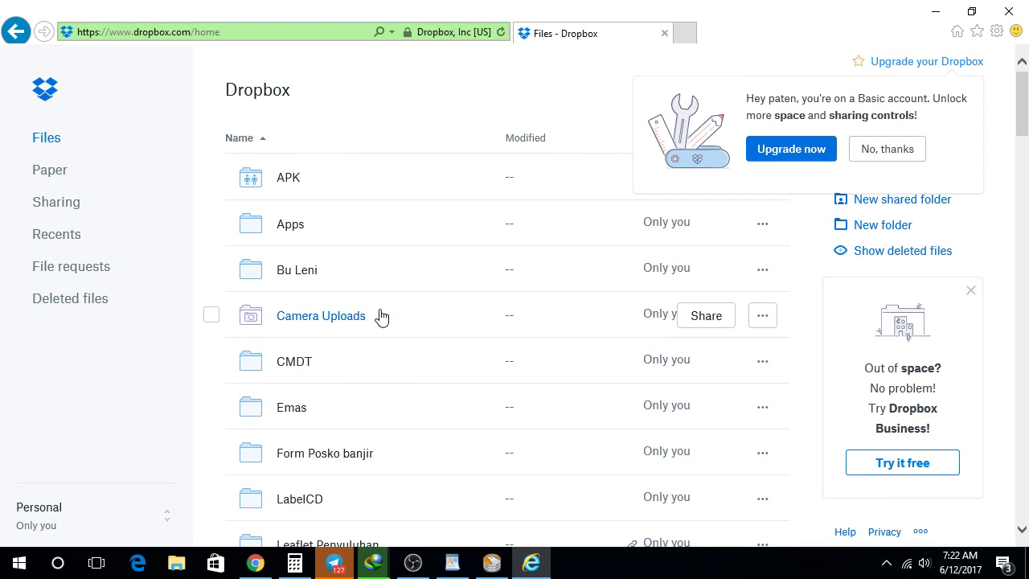
{"action": "scroll", "coordinate": [382, 316], "scroll_direction": "down", "scroll_amount": 1}
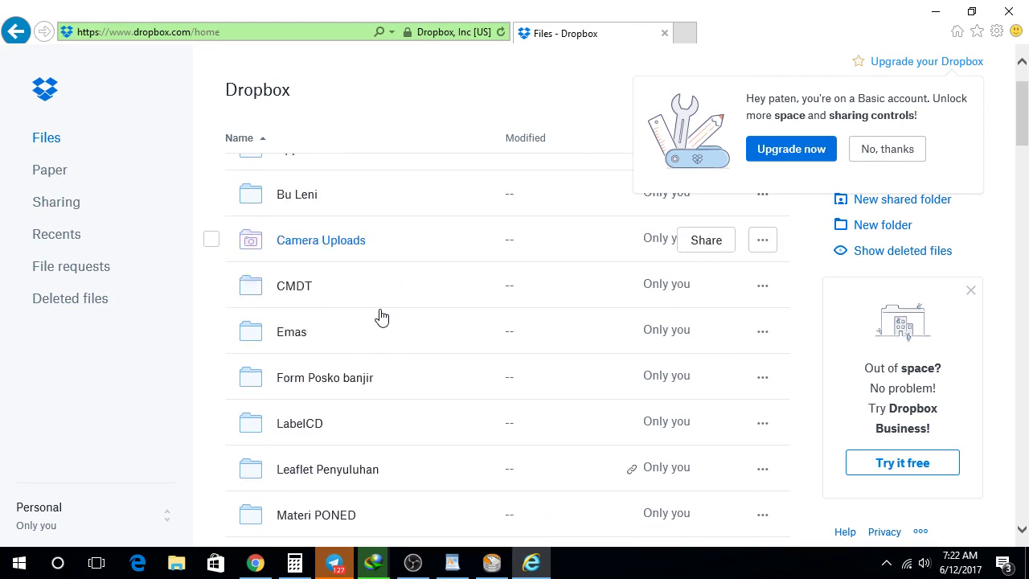
{"action": "scroll", "coordinate": [382, 316], "scroll_direction": "down", "scroll_amount": 1}
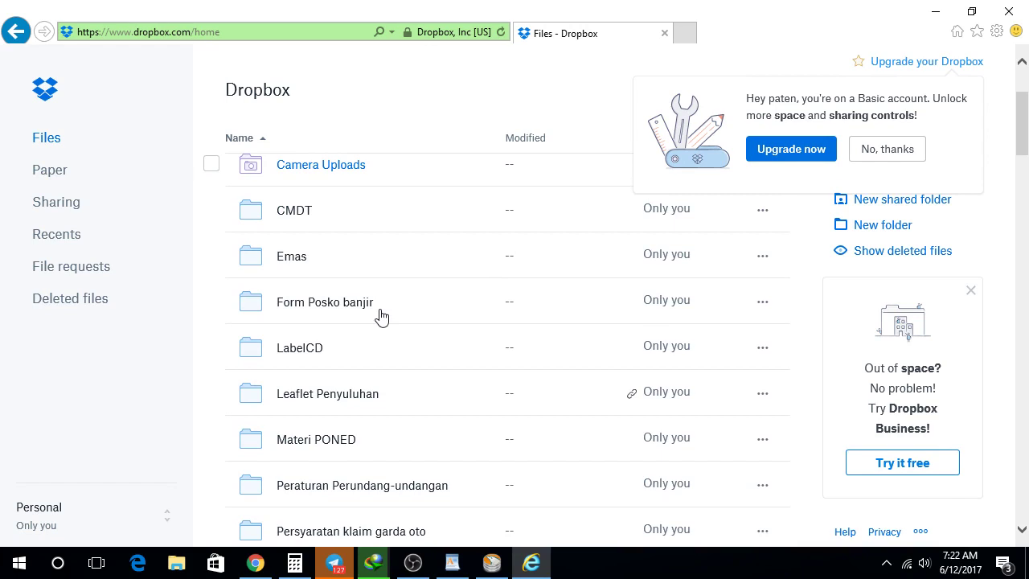
{"action": "left_click", "coordinate": [865, 153]}
{"action": "scroll", "coordinate": [442, 372], "scroll_direction": "down", "scroll_amount": 5}
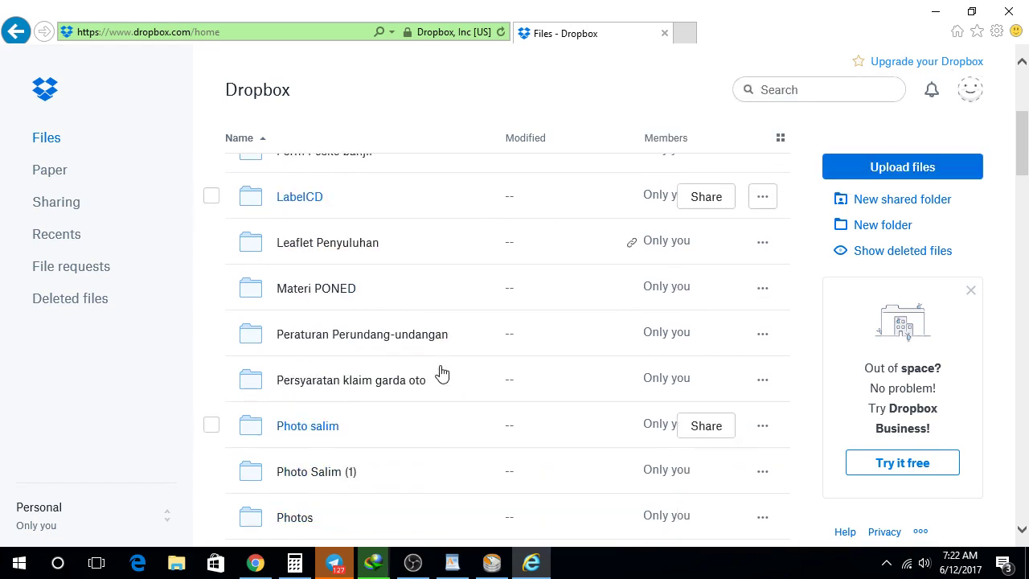
{"action": "scroll", "coordinate": [441, 373], "scroll_direction": "down", "scroll_amount": 4}
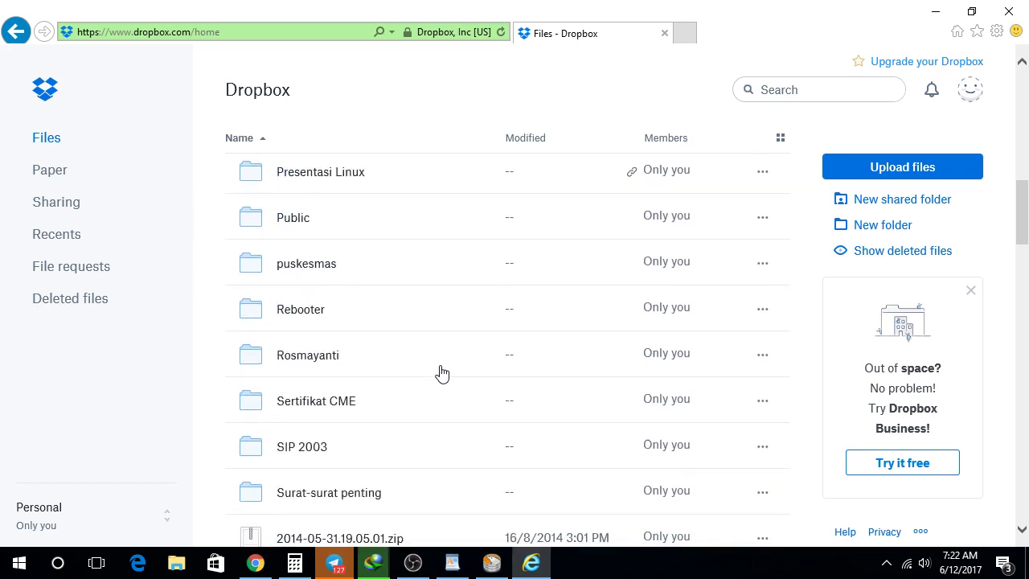
{"action": "left_click", "coordinate": [492, 563]}
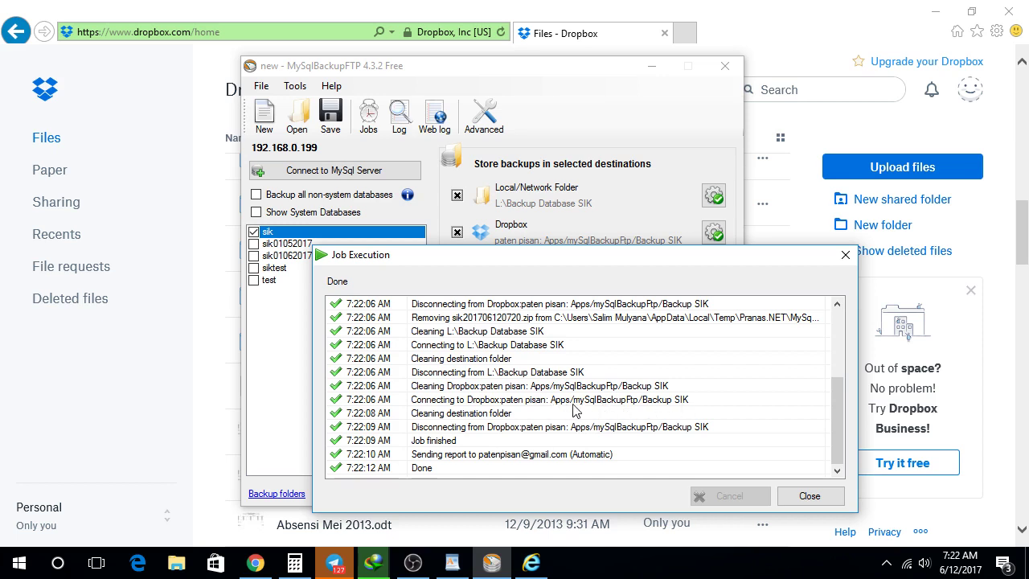
Step: Close the job log, find sik201706120720.zip in Dropbox's Apps/mySqlBackupFtp/Backup SIK, and minimize the browser
{"action": "left_click", "coordinate": [805, 496]}
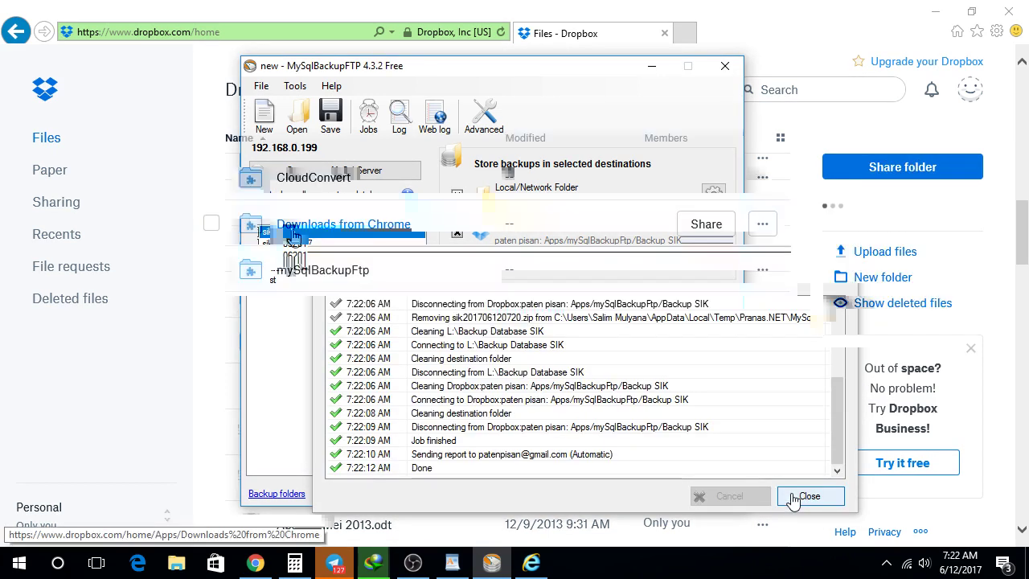
{"action": "left_click", "coordinate": [317, 269]}
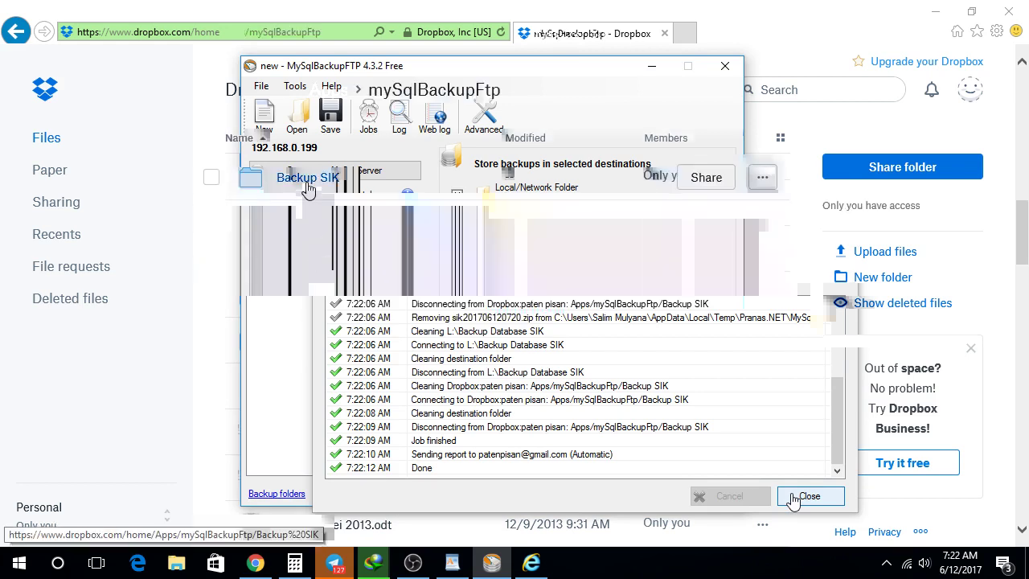
{"action": "left_click", "coordinate": [306, 183]}
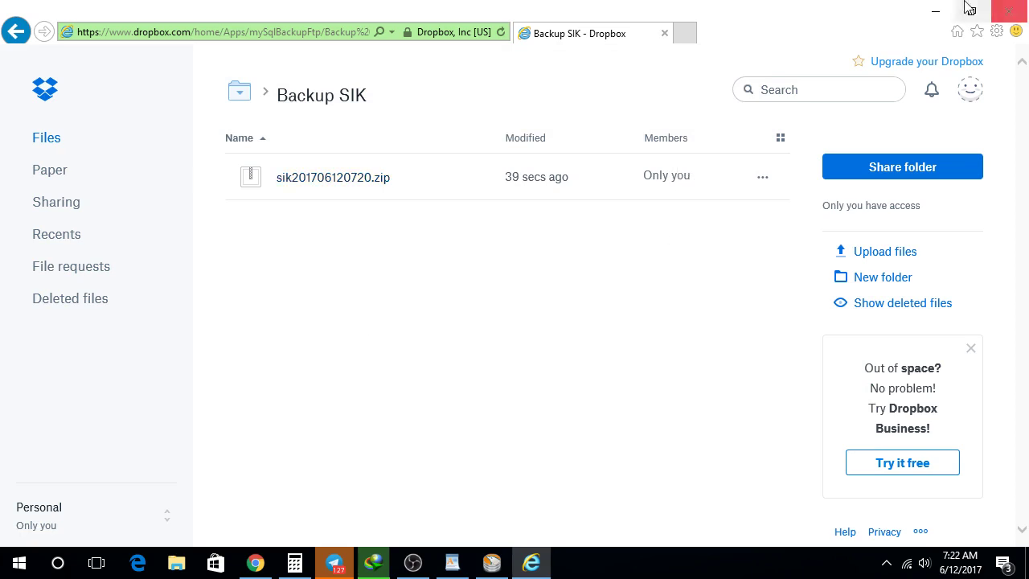
{"action": "left_click", "coordinate": [936, 11]}
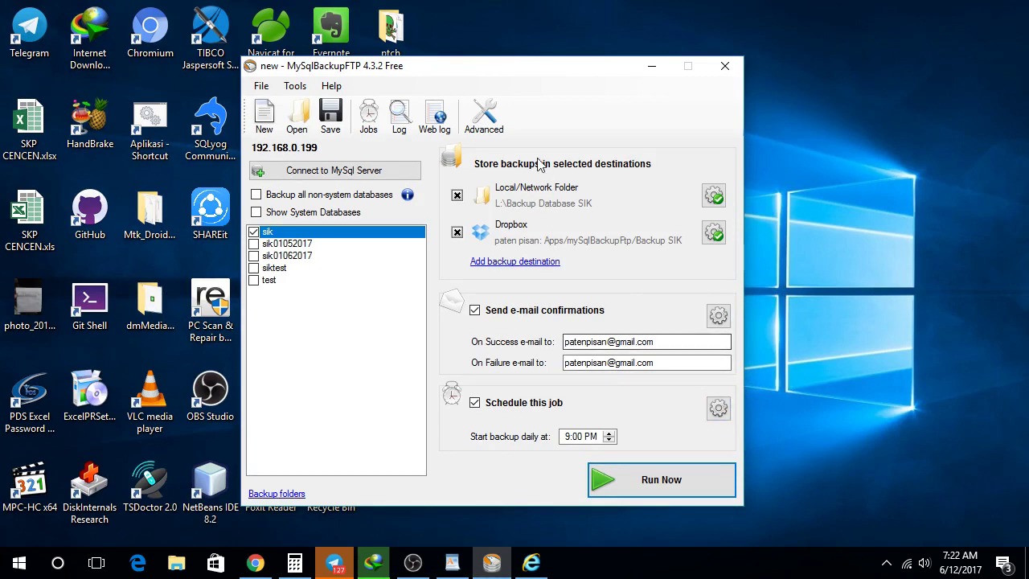
{"action": "left_click", "coordinate": [261, 85]}
{"action": "left_click", "coordinate": [289, 86]}
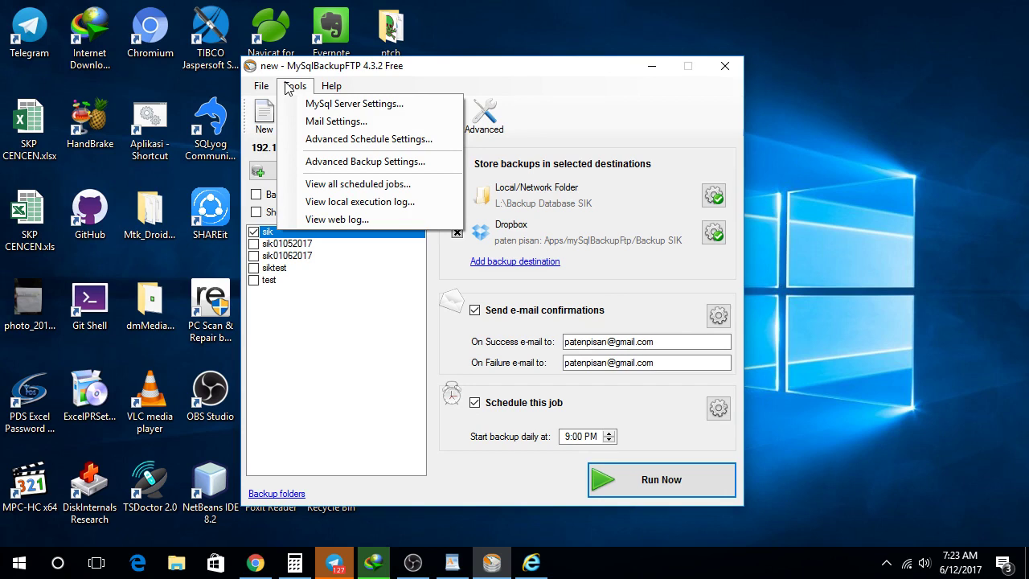
{"action": "left_click", "coordinate": [304, 139]}
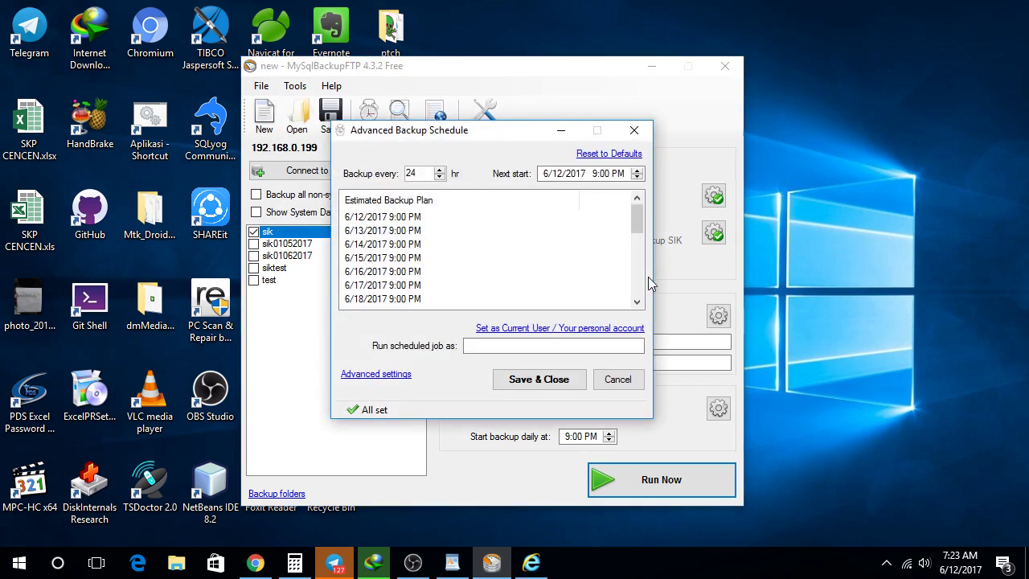
{"action": "left_click", "coordinate": [397, 375]}
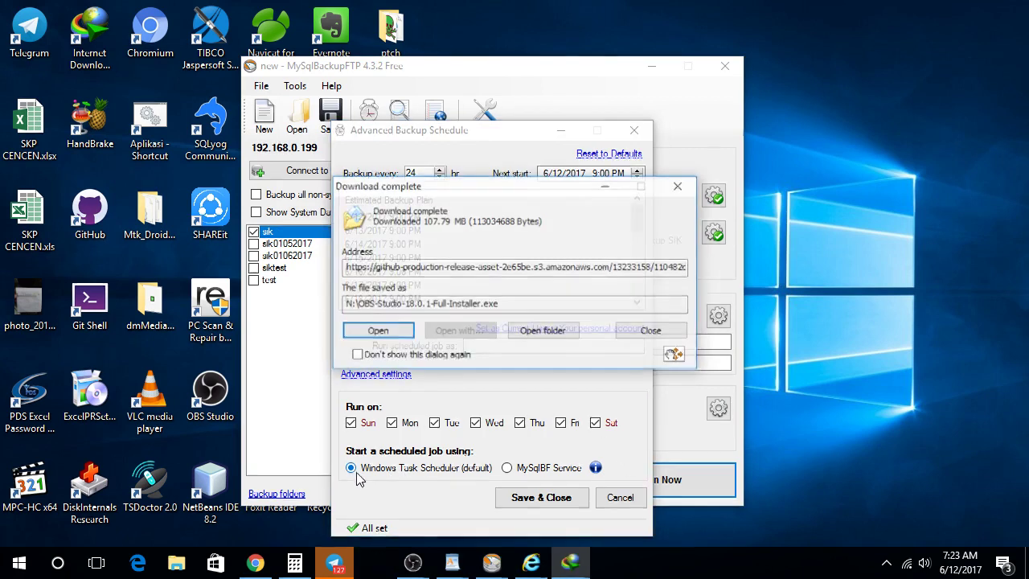
{"action": "left_click", "coordinate": [665, 332]}
{"action": "left_click", "coordinate": [506, 497]}
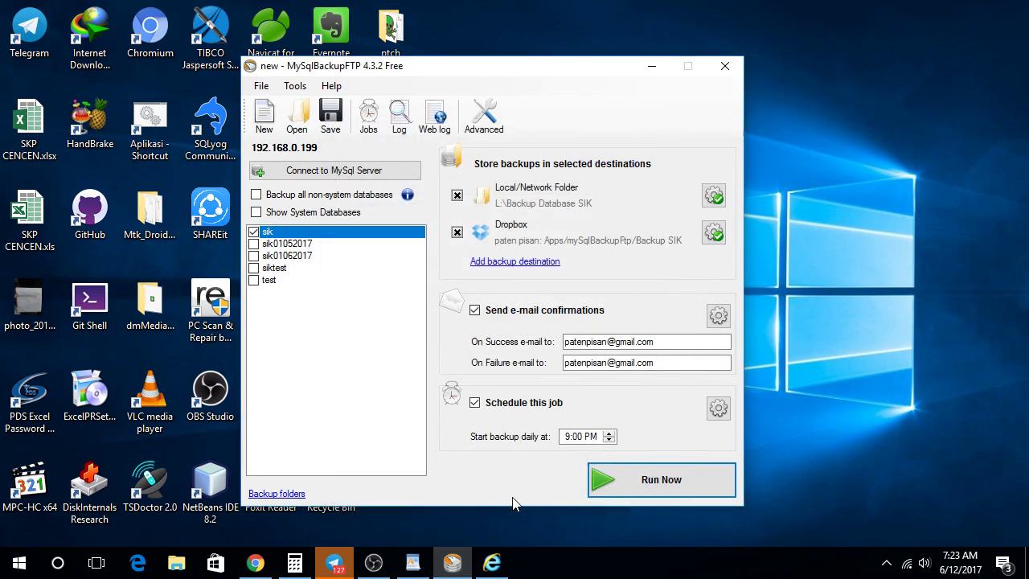